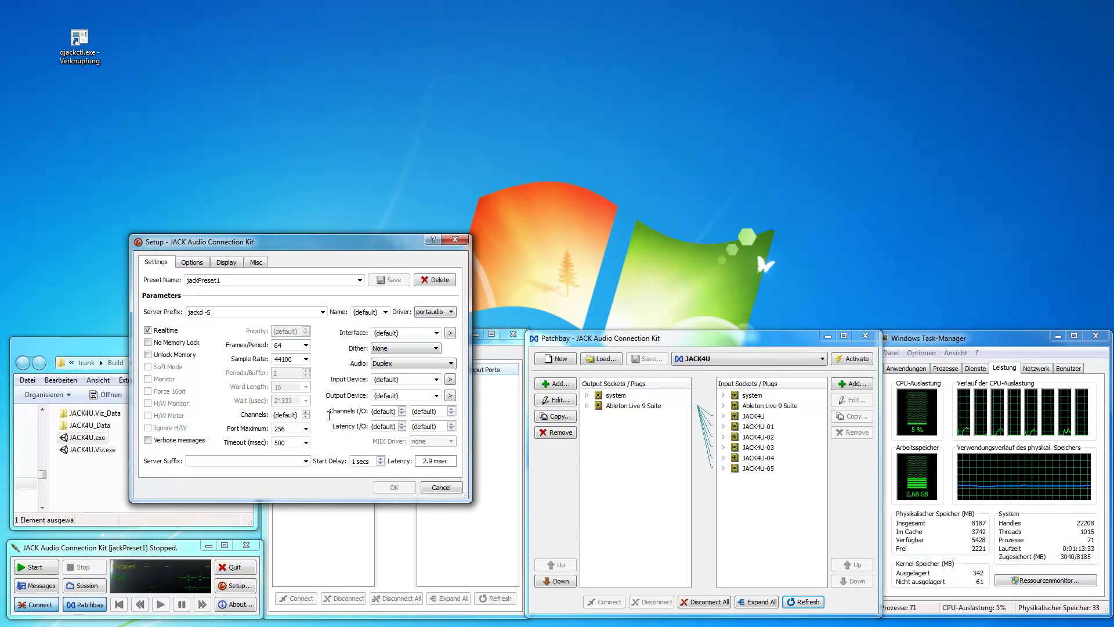
Dismiss the JACK setup dialog without changes and start the JACK server with preset jackPreset1.
click(452, 492)
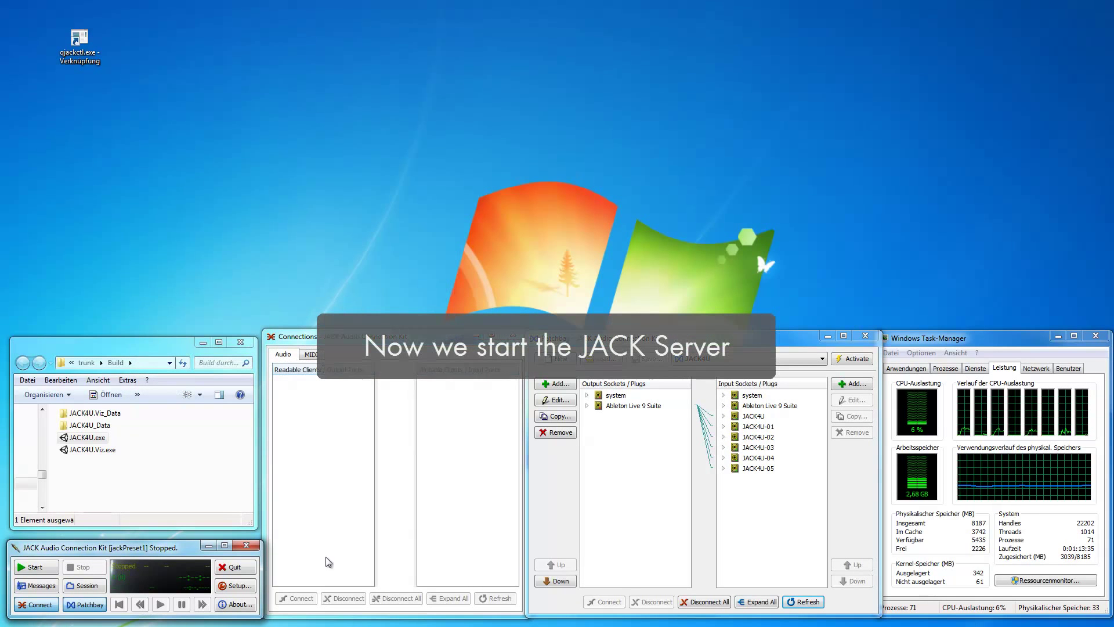
click(33, 567)
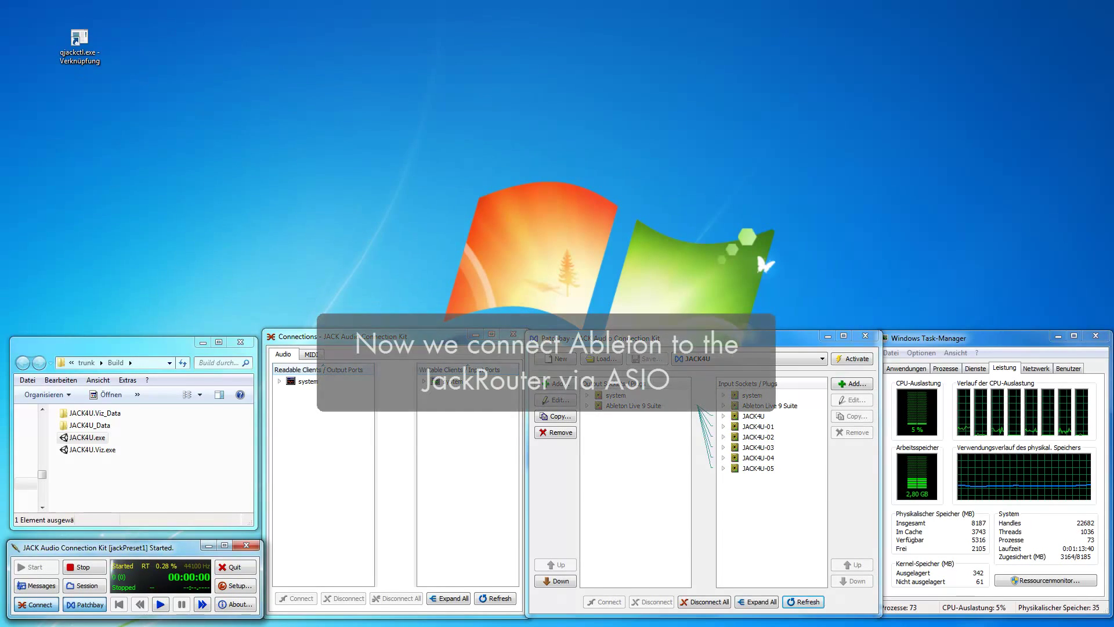
Switch to Ableton Live, set its audio preferences to the ASIO driver with the JackRouter device, and start playback.
key(alt+Tab)
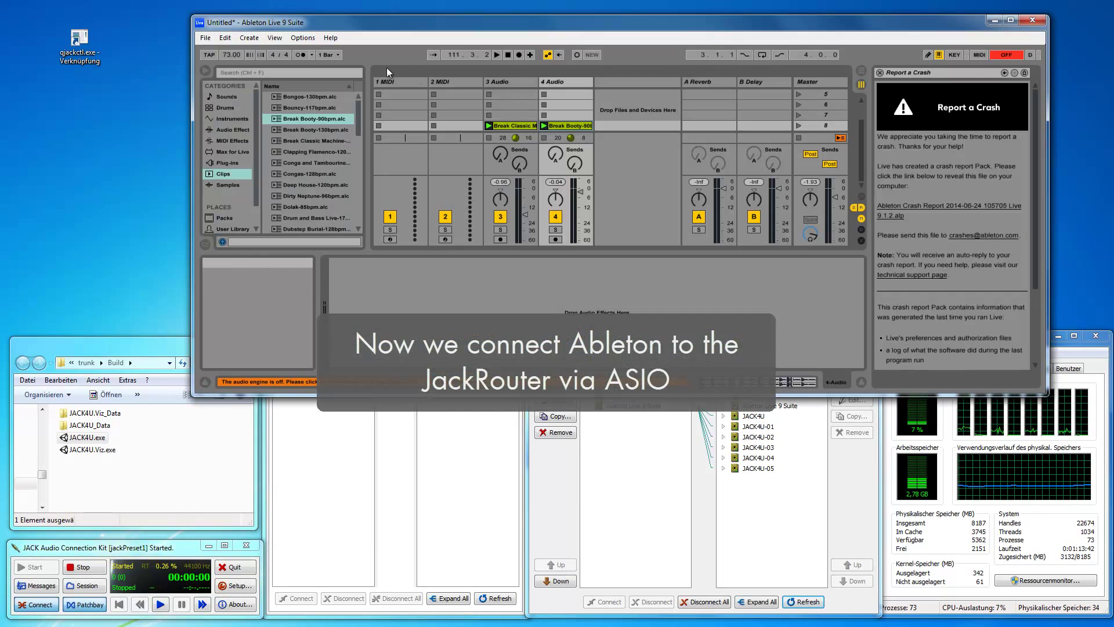
click(307, 39)
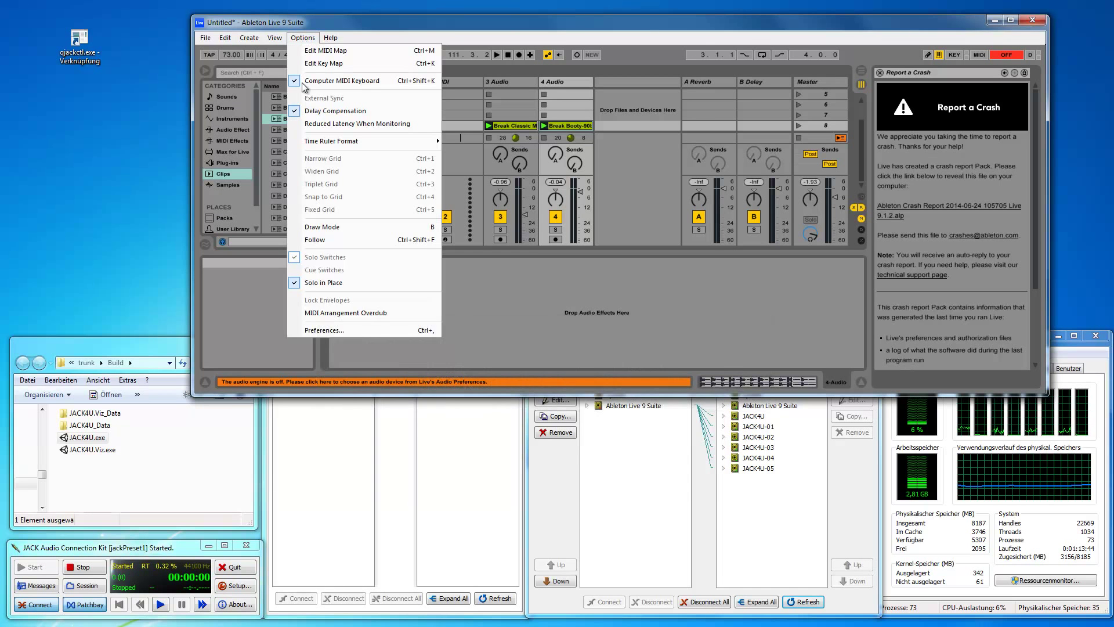
click(334, 329)
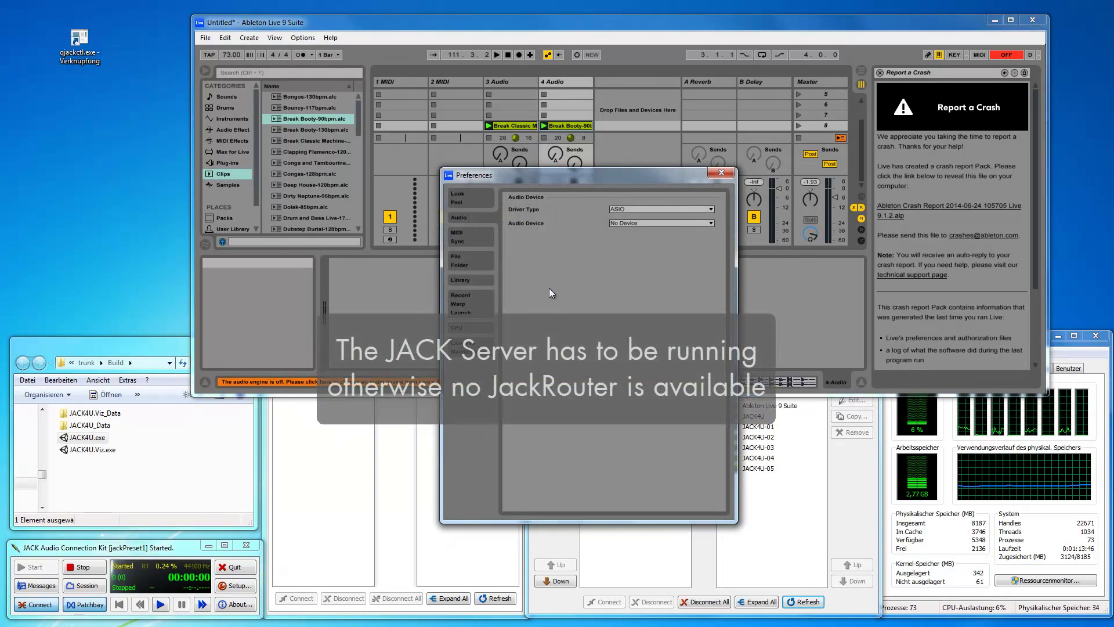
click(628, 210)
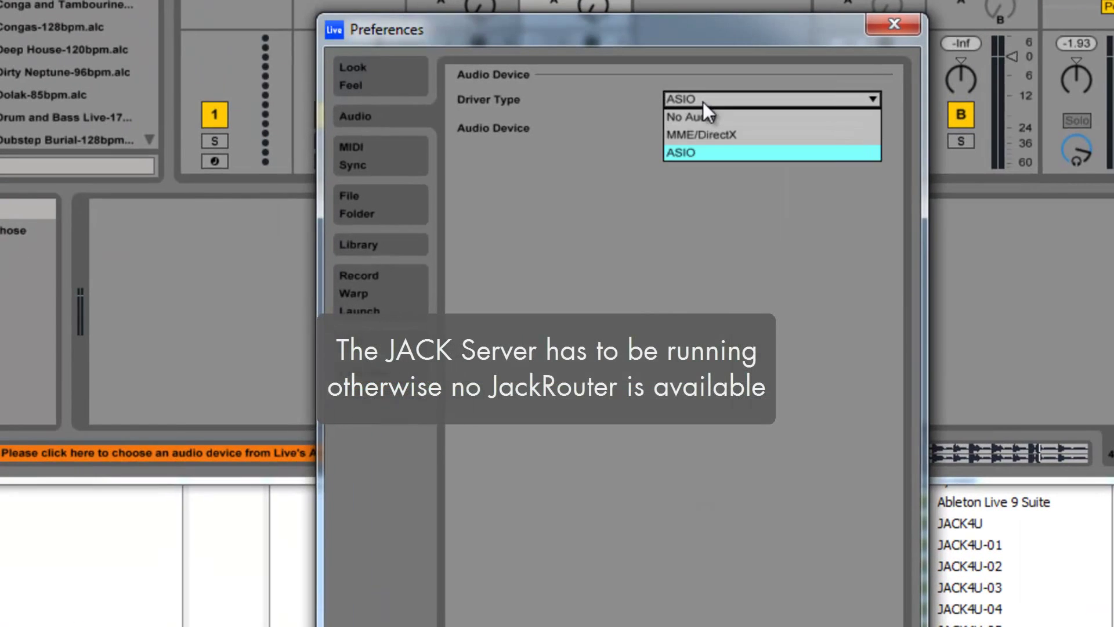
click(685, 151)
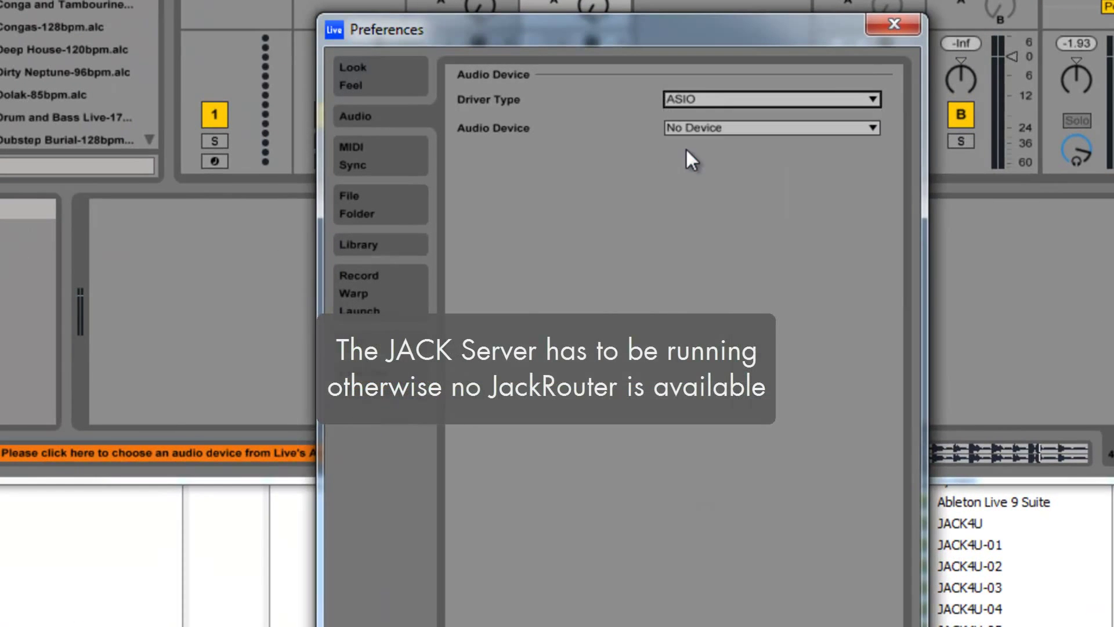
click(705, 127)
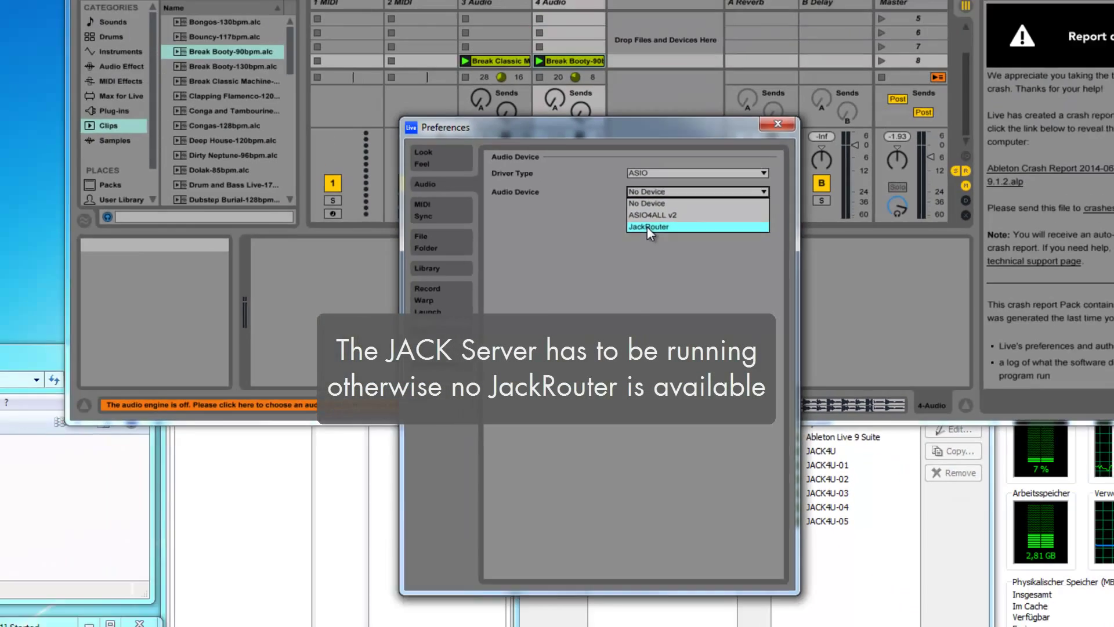
click(696, 180)
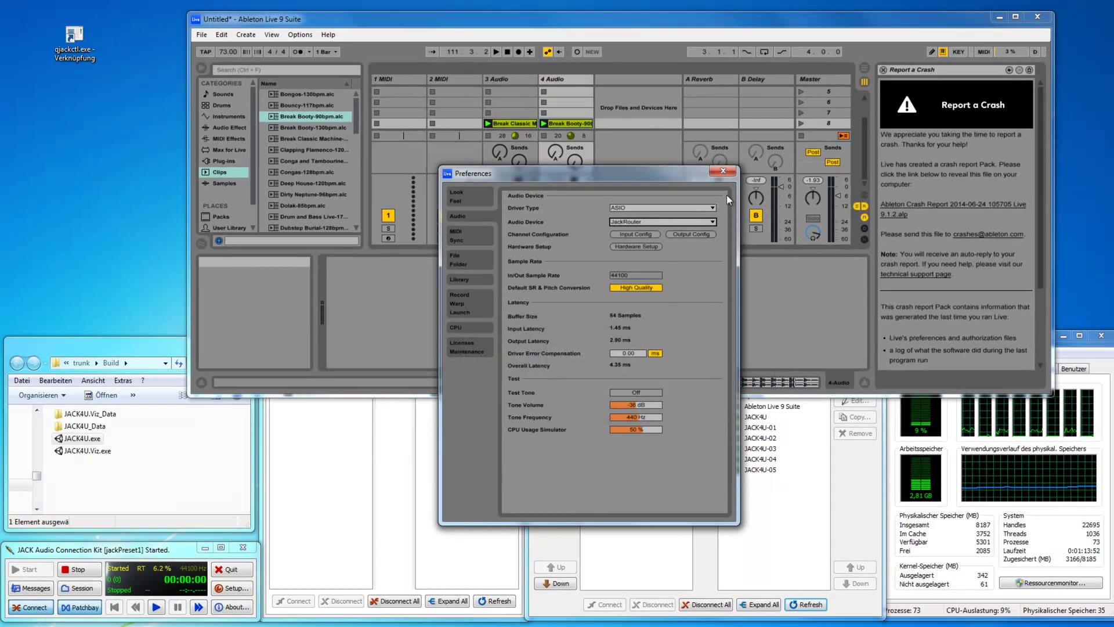
click(723, 171)
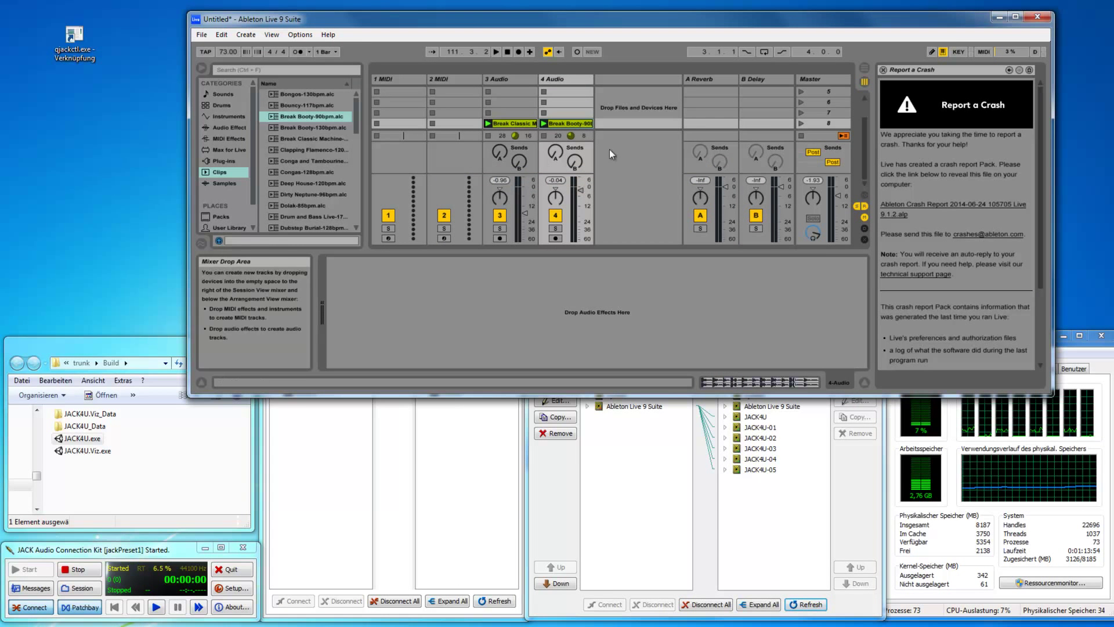
click(495, 52)
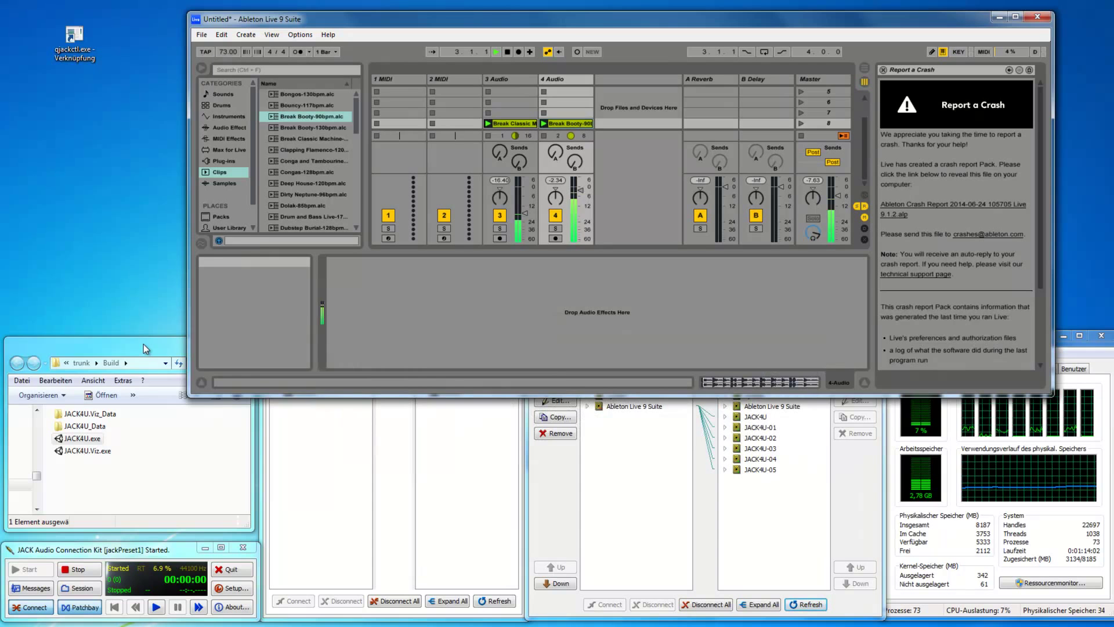
Launch JACK4U.exe from the Build folder in windowed mode and place its window in the desktop's upper-left corner.
click(144, 344)
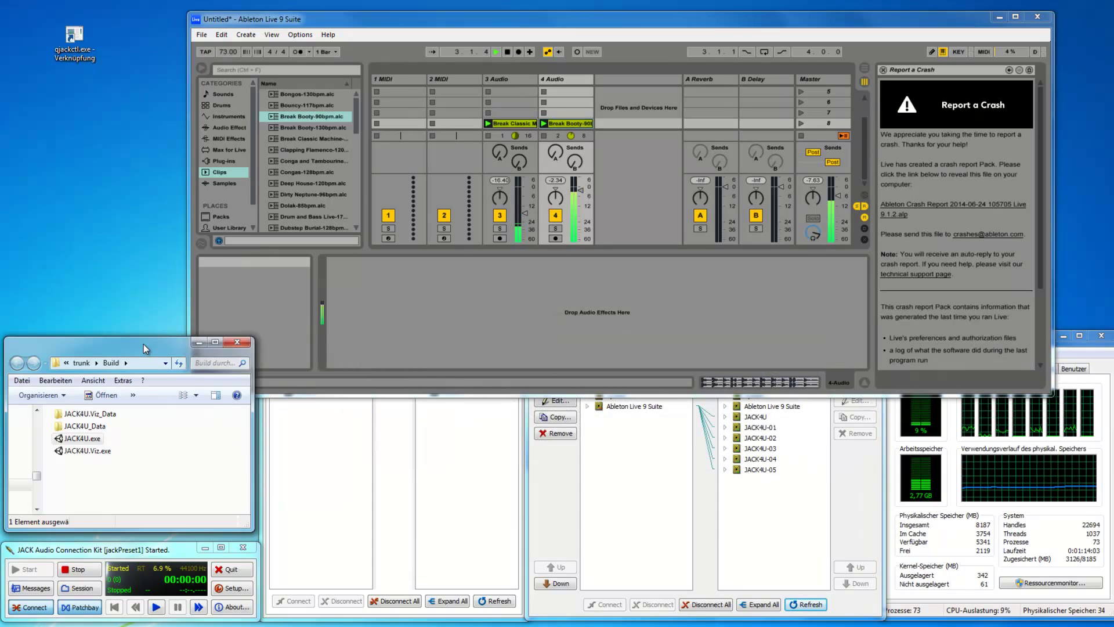
double_click(59, 439)
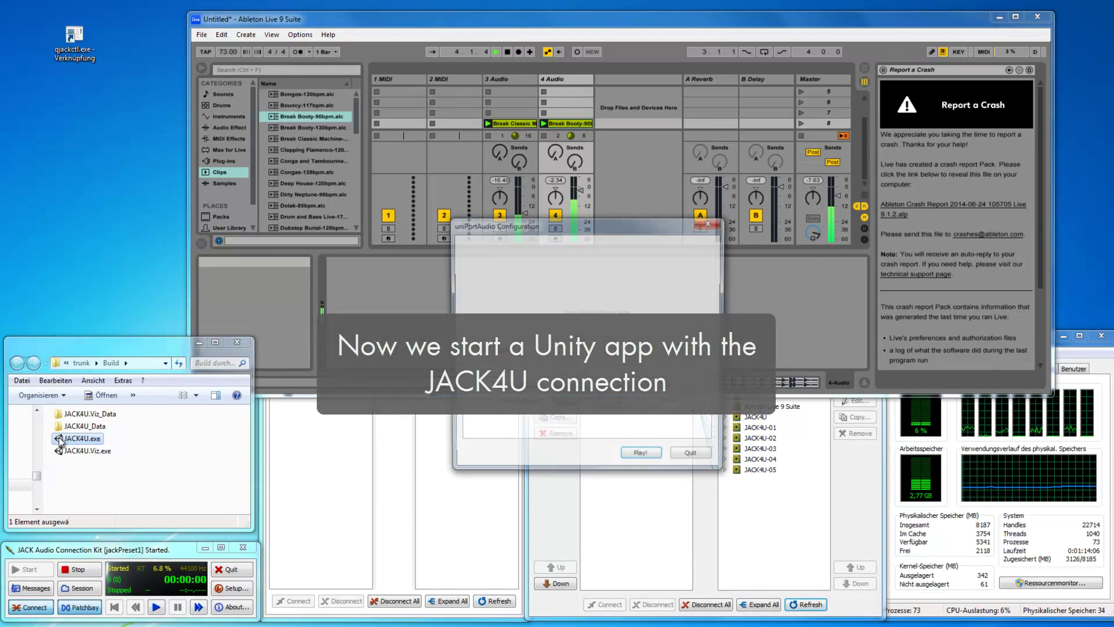
click(643, 458)
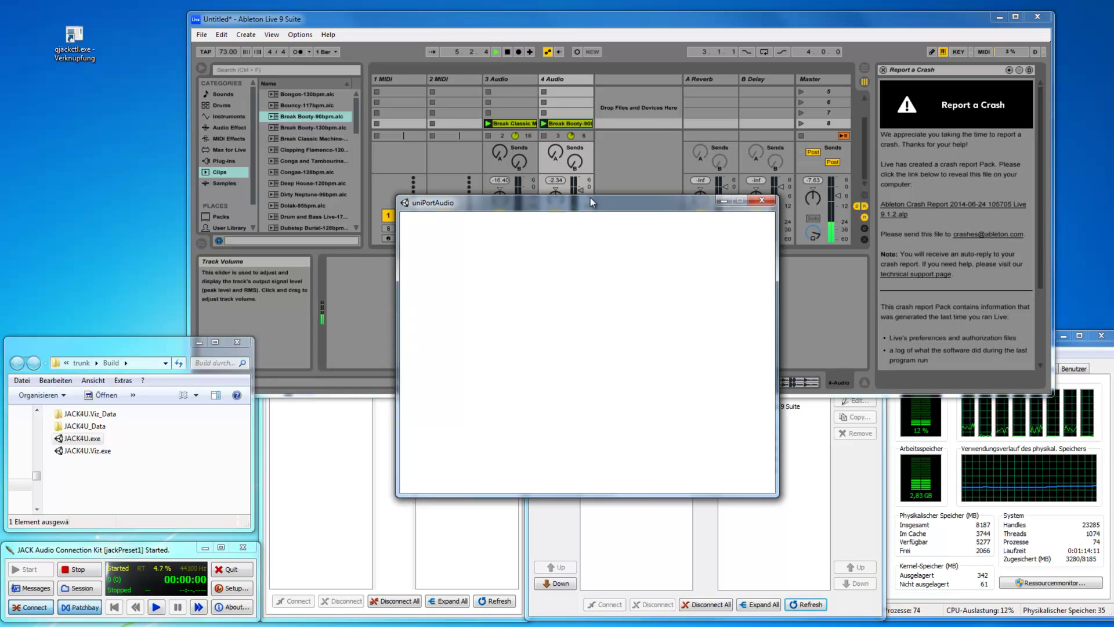
drag(605, 205, 185, 3)
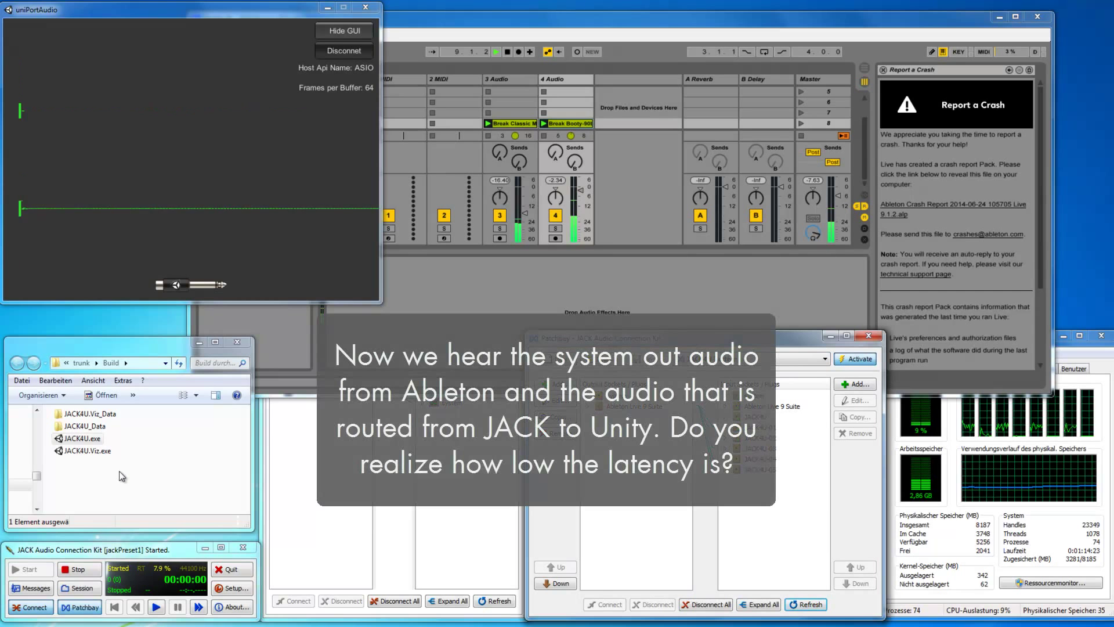
Launch a second instance of JACK4U.exe and place its window directly beside the first one.
double_click(61, 439)
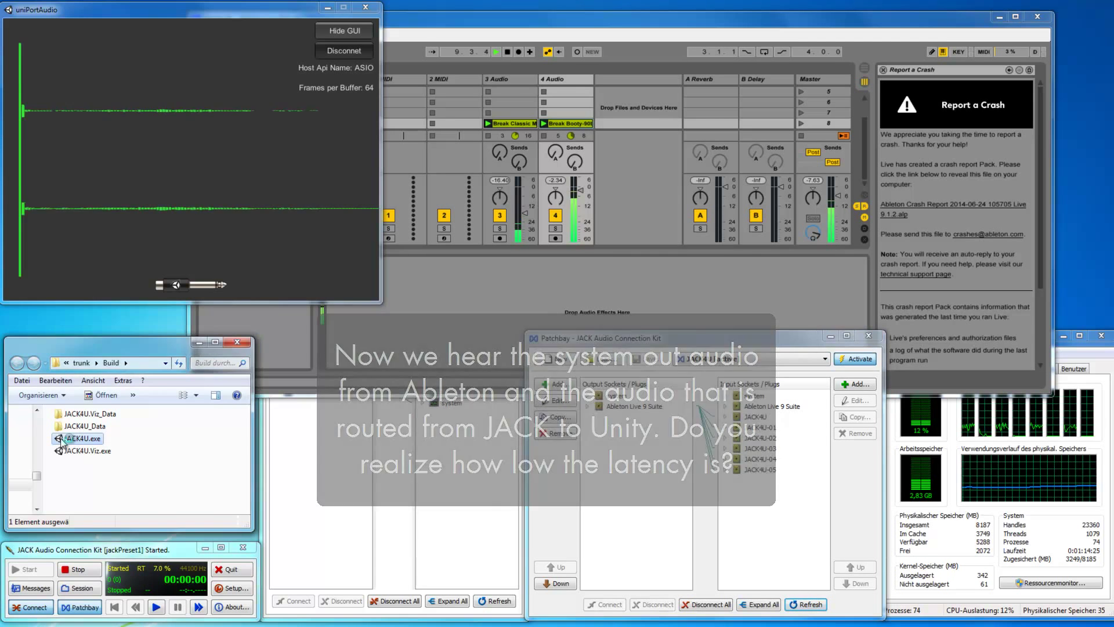
click(643, 458)
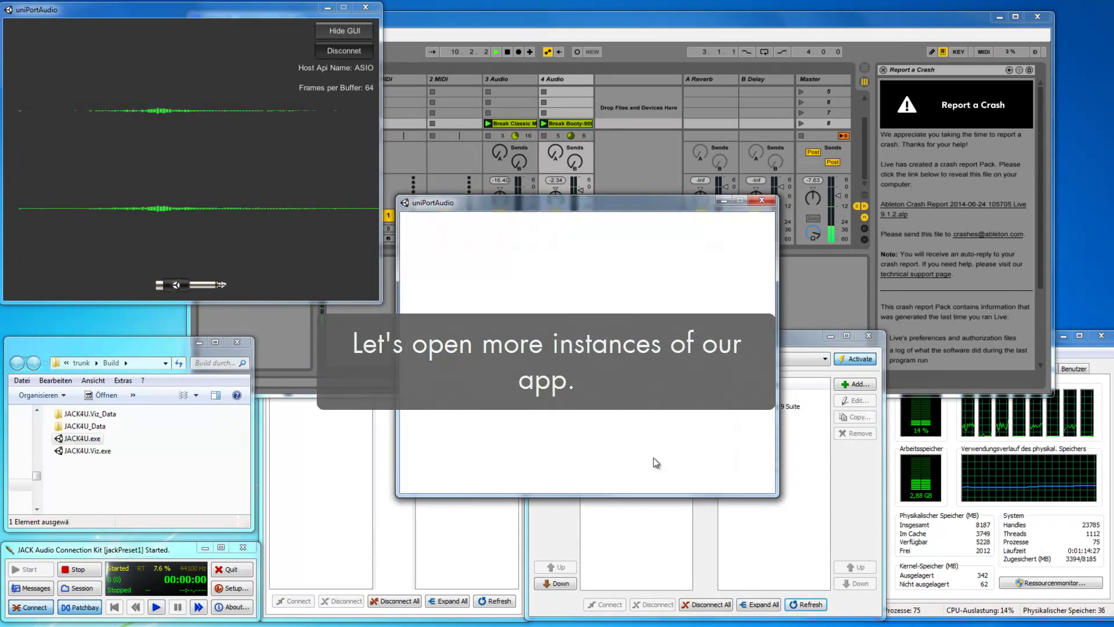
drag(577, 205, 556, 15)
Launch a third JACK4U.exe instance and place its window at the end of the upper row.
click(63, 439)
double_click(62, 439)
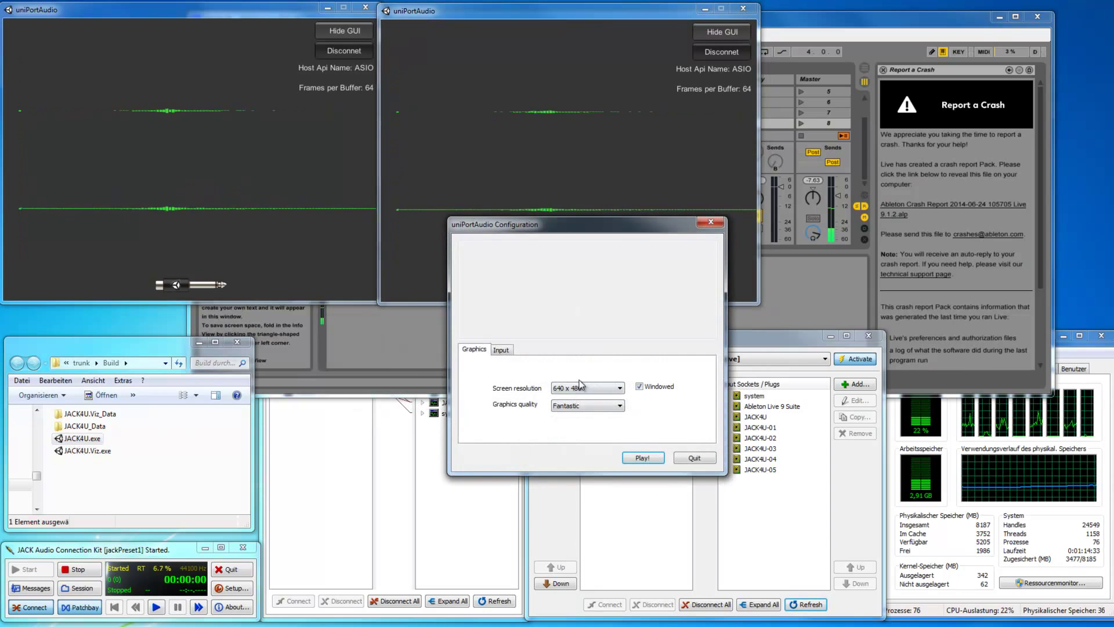
click(642, 459)
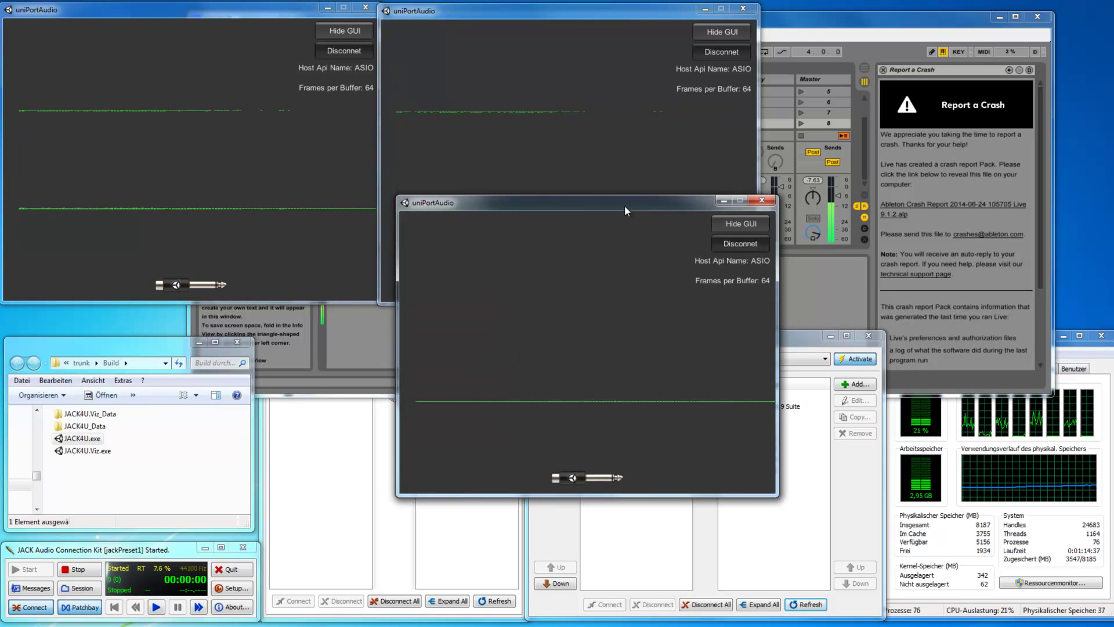
drag(622, 204, 961, 13)
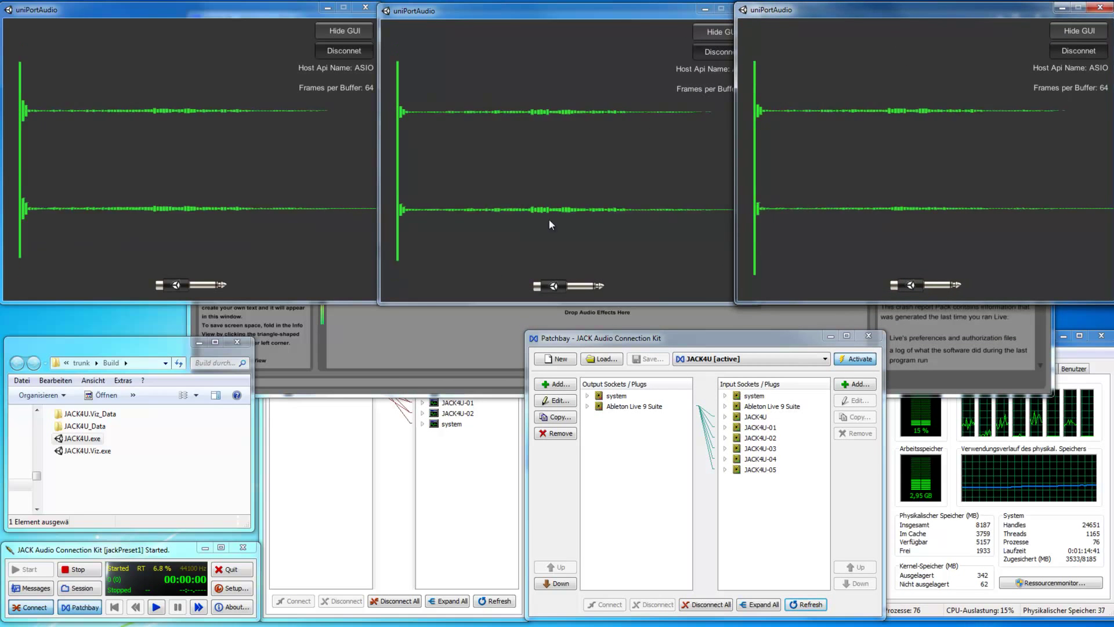
Switch to Ableton Live, move its window below the waveform windows, and set the tempo to 125.00 BPM.
click(392, 386)
drag(568, 57, 595, 275)
mouse_move(255, 308)
mouse_down()
mouse_move(256, 290)
mouse_move(252, 313)
mouse_up()
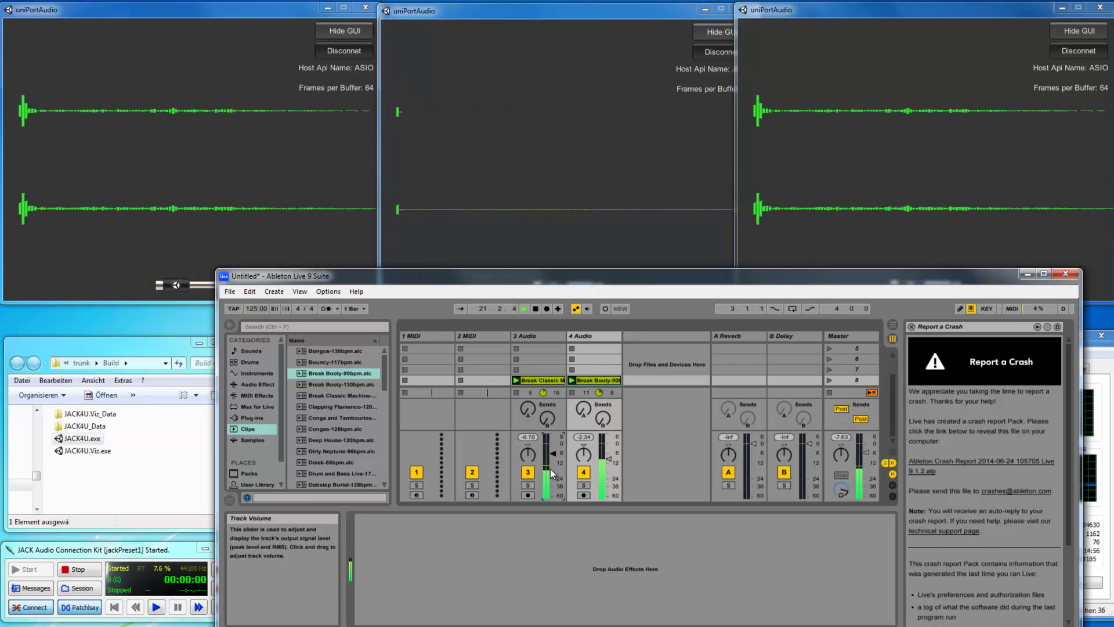
Adjust the volume faders of the 3 Audio and 4 Audio tracks in the mixer.
drag(551, 468, 549, 469)
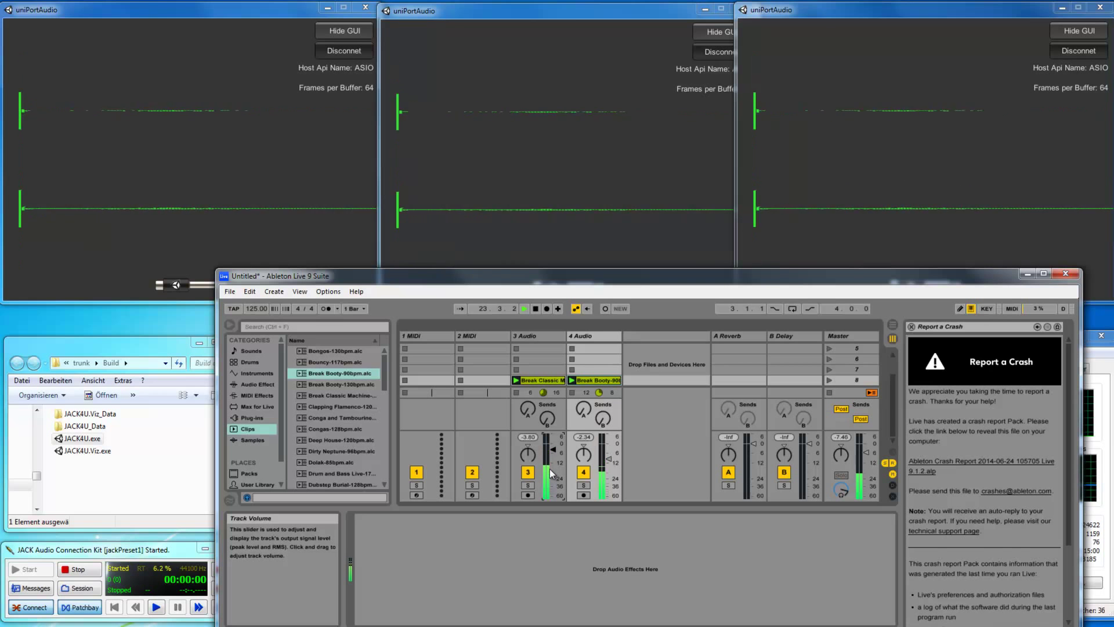
drag(606, 460, 606, 457)
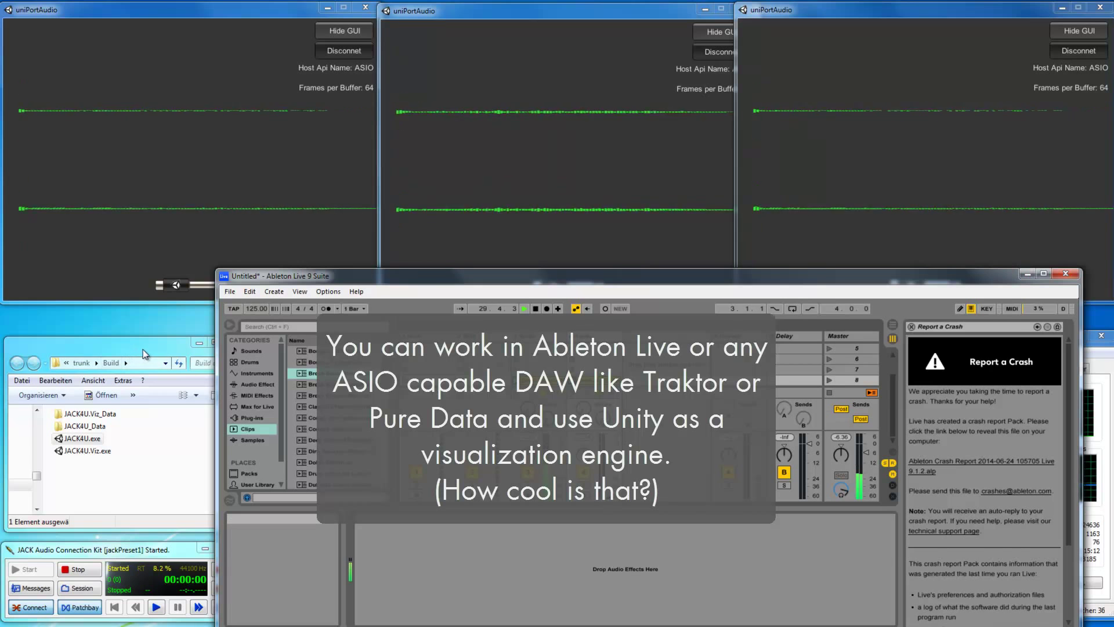
Bring the Windows Task Manager performance view to the front and minimize Ableton Live.
click(1096, 365)
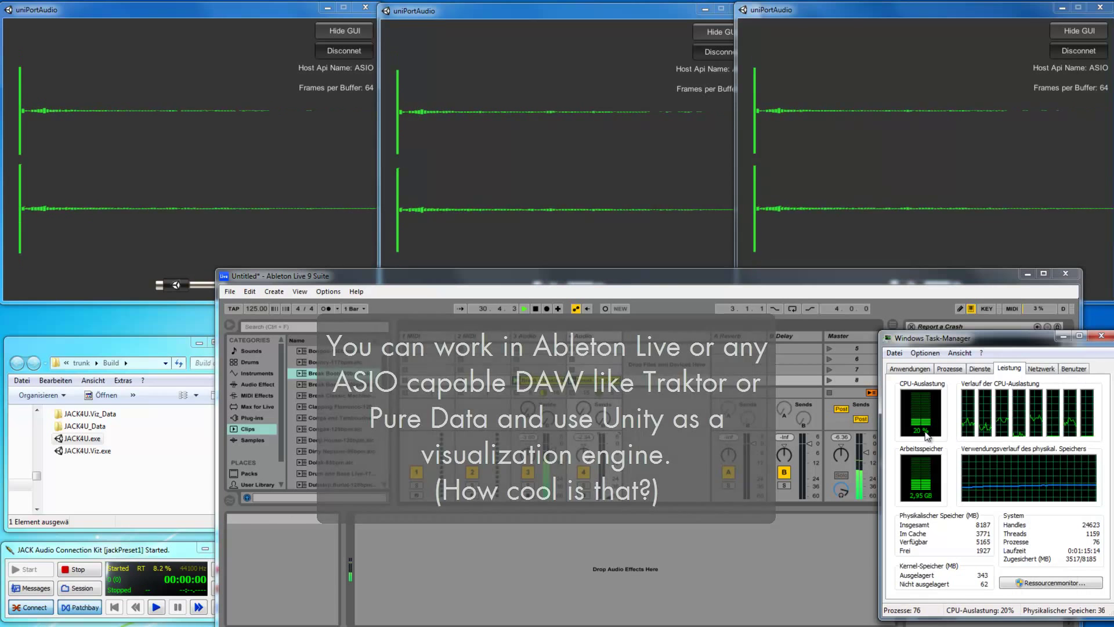
click(1028, 274)
Launch three more windowed JACK4U.exe instances and arrange their windows in a second row beneath the first three.
click(76, 440)
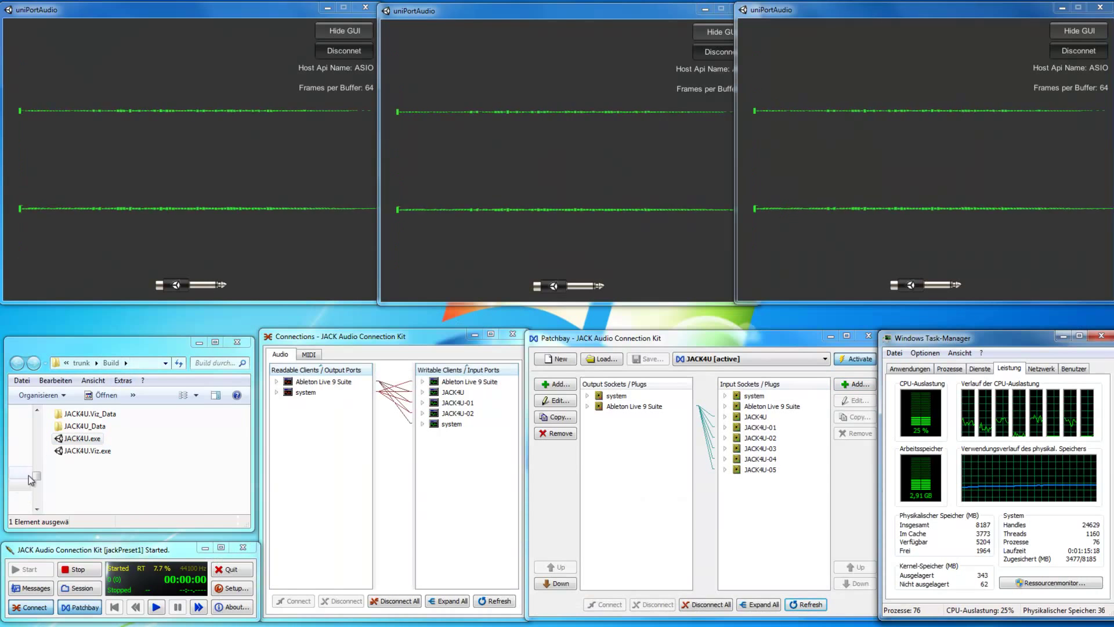
double_click(61, 440)
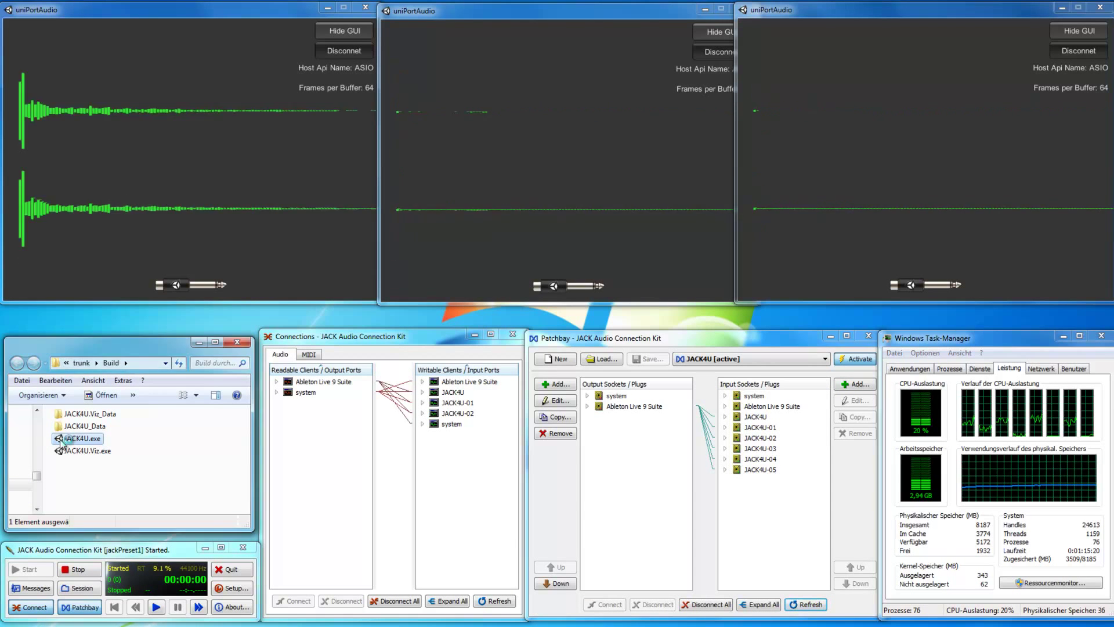
click(653, 457)
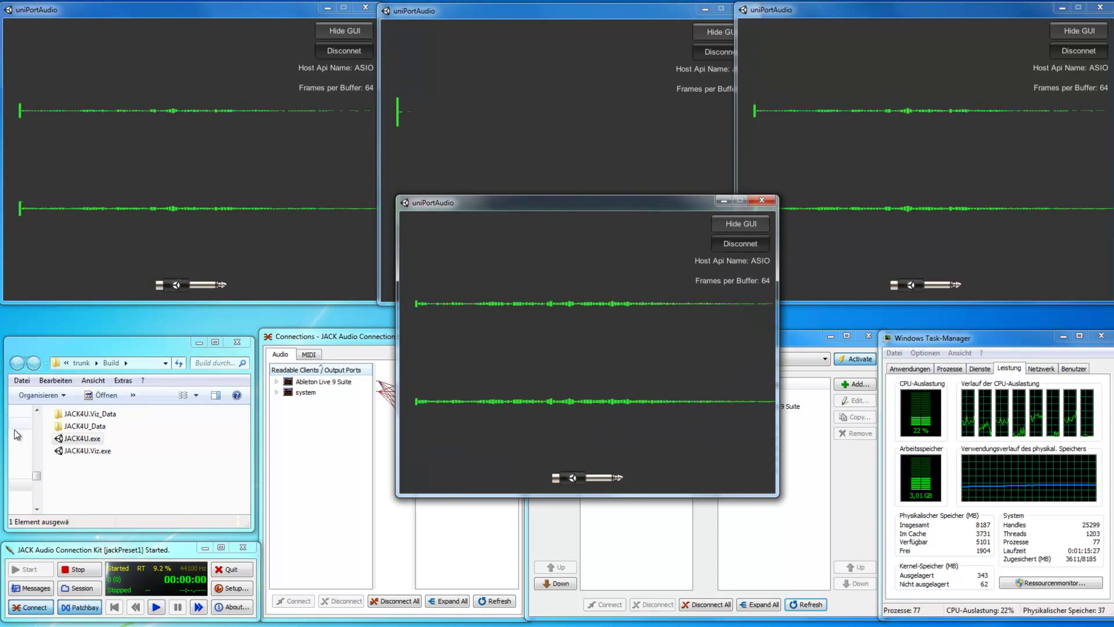
double_click(58, 441)
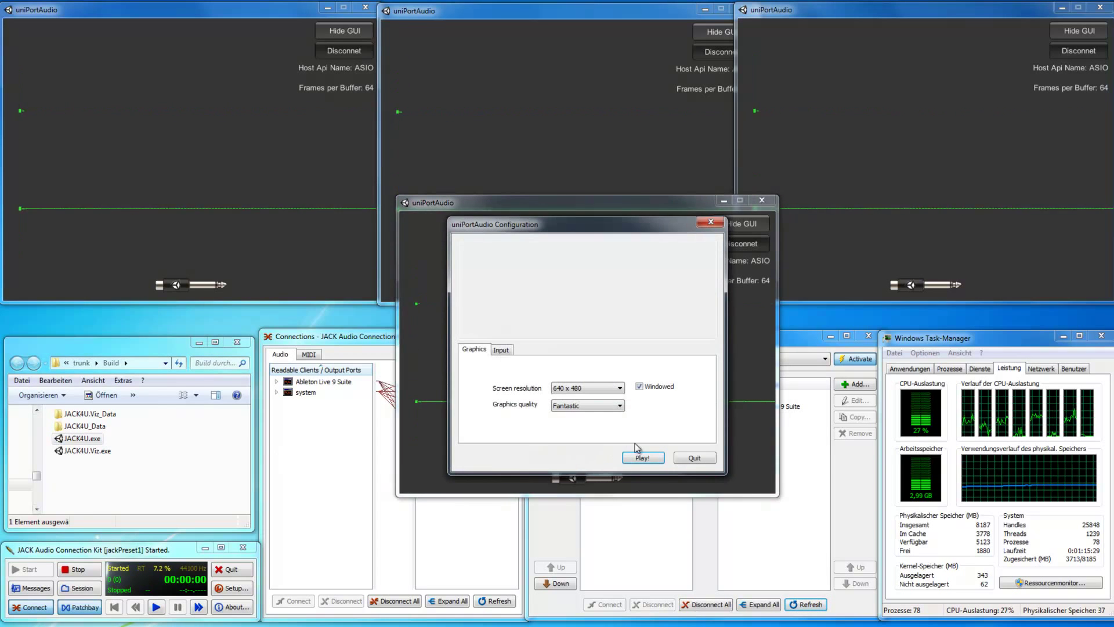
click(642, 457)
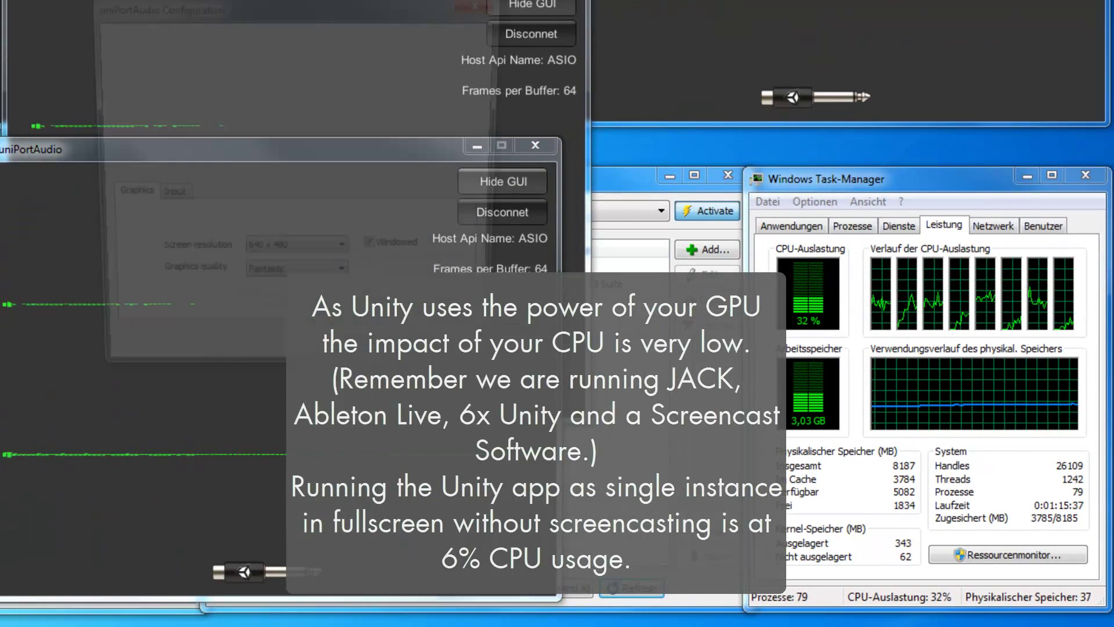
click(385, 363)
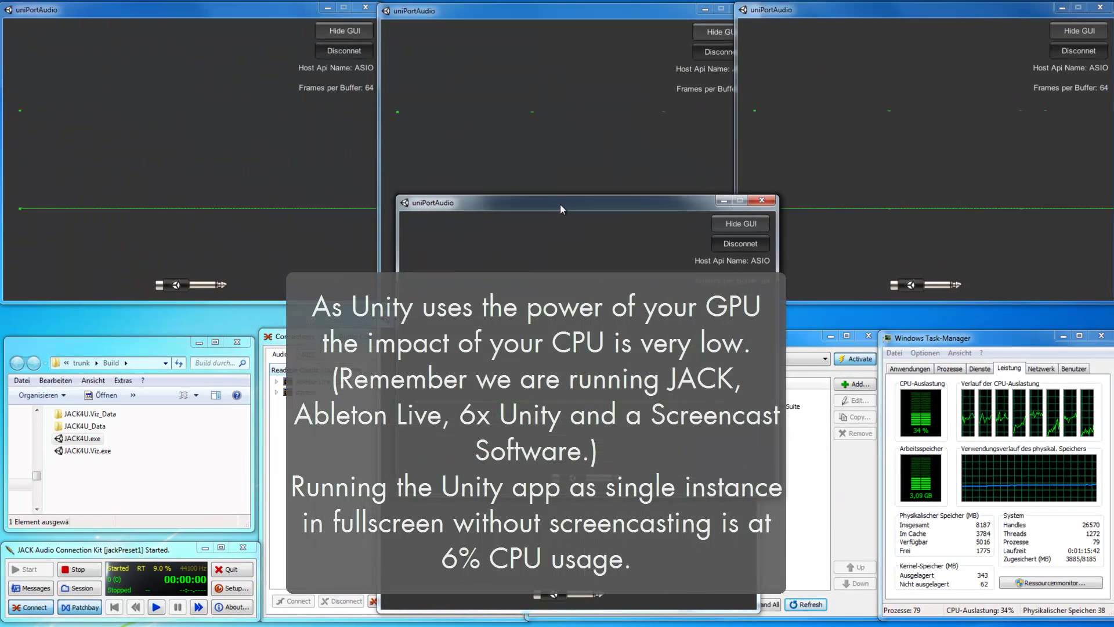
drag(559, 203, 904, 312)
drag(619, 201, 223, 312)
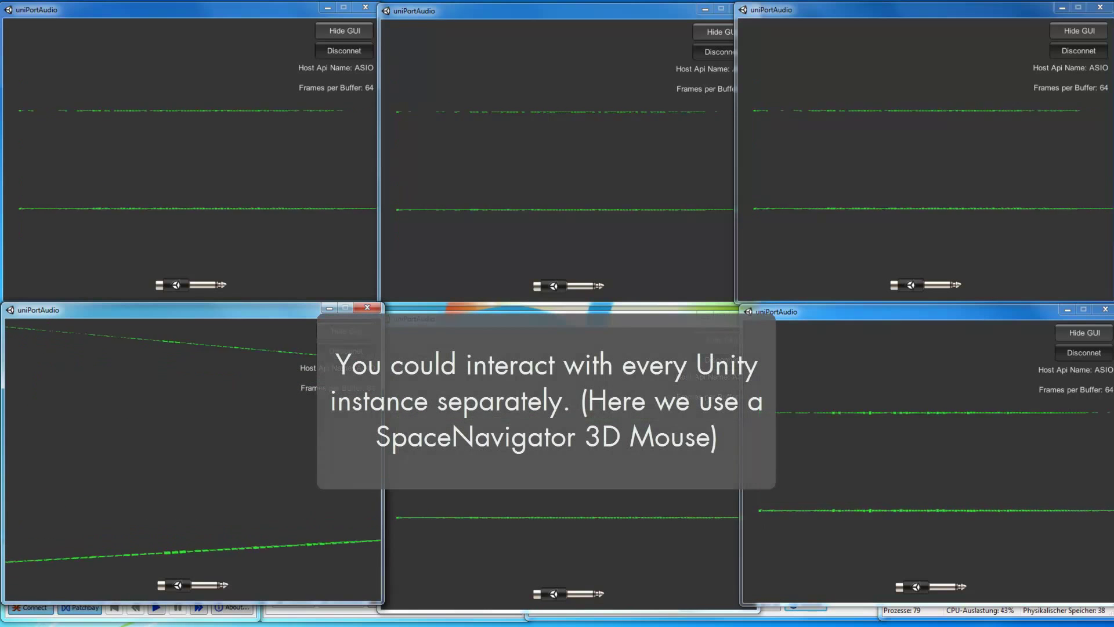
Focus the waveform windows one after another and change the 3D camera view of individual instances.
click(605, 527)
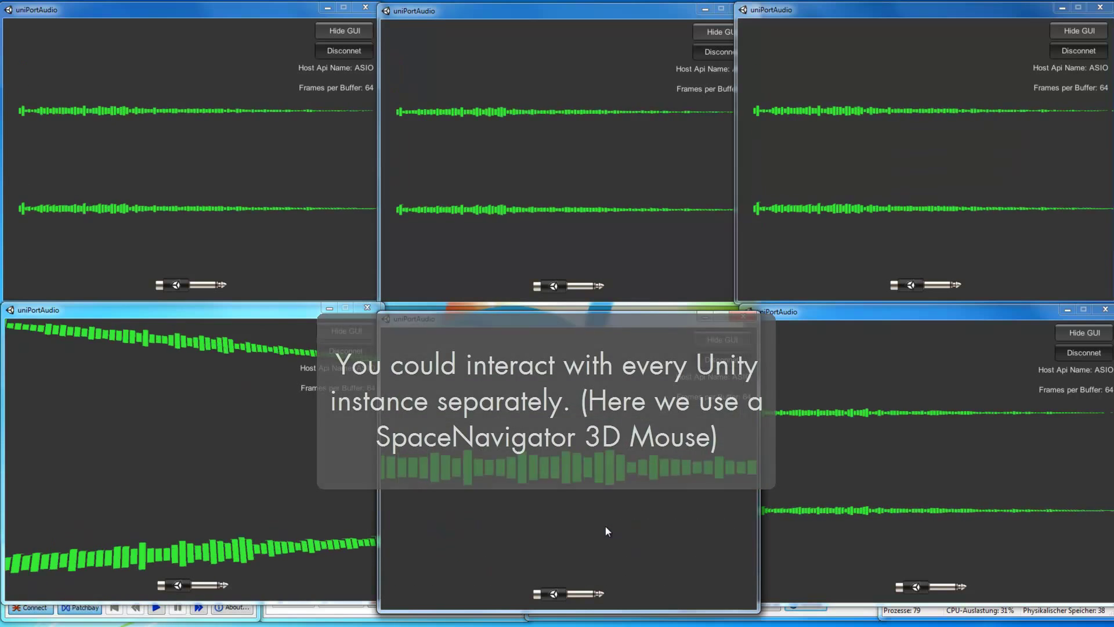
click(900, 478)
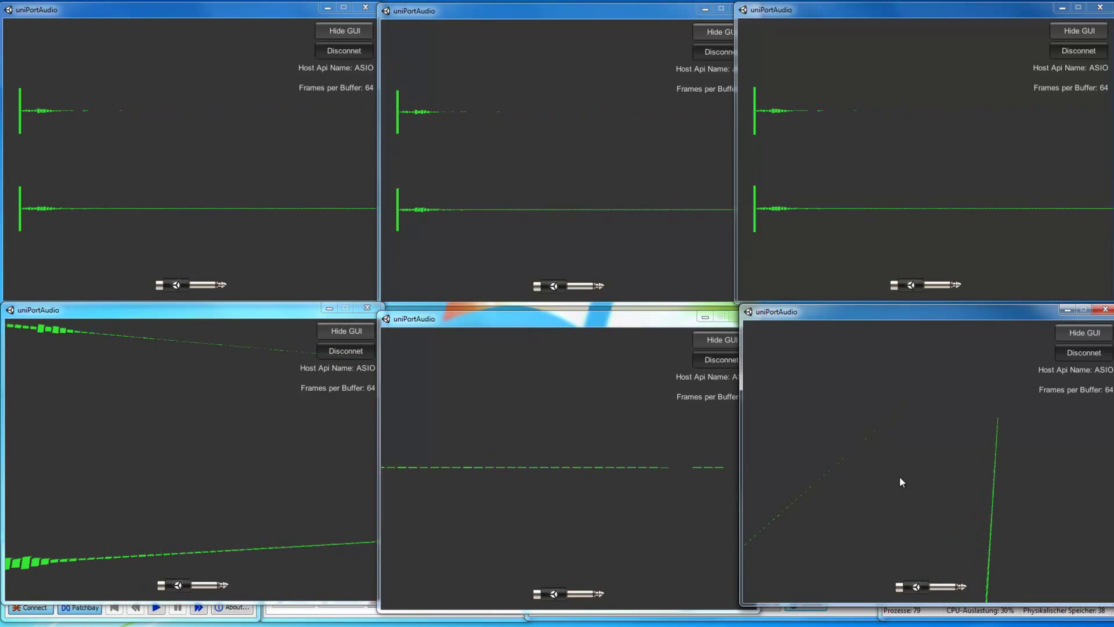
click(872, 176)
scroll(873, 177, up, 3)
scroll(873, 177, up, 5)
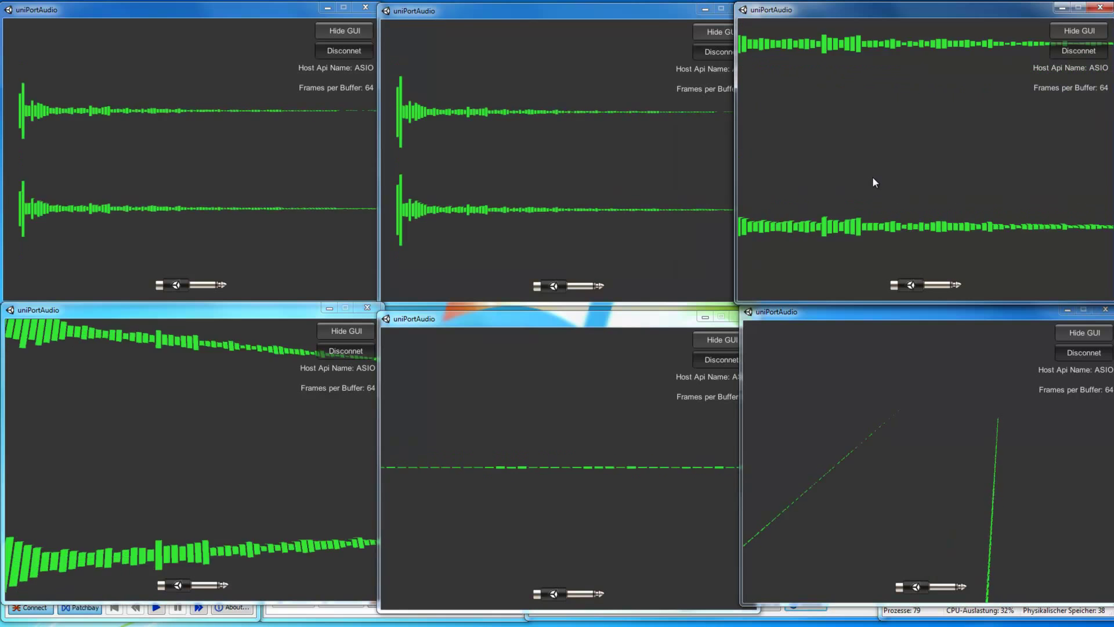
click(489, 155)
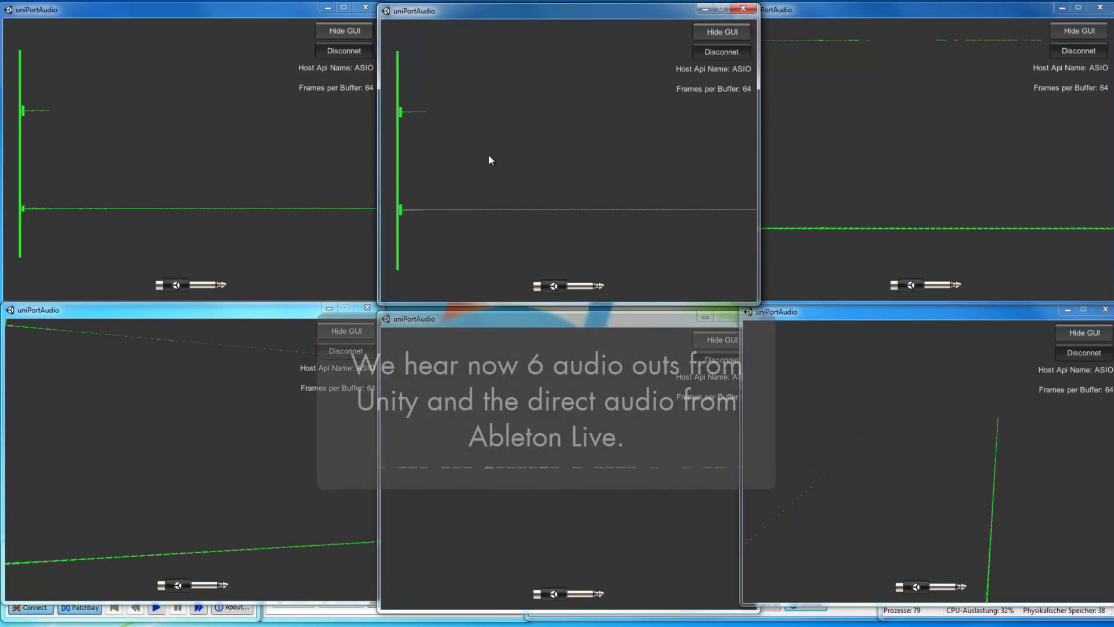
Zoom the 3D camera in on the waveforms of the upper middle and upper left instances.
scroll(489, 155, up, 5)
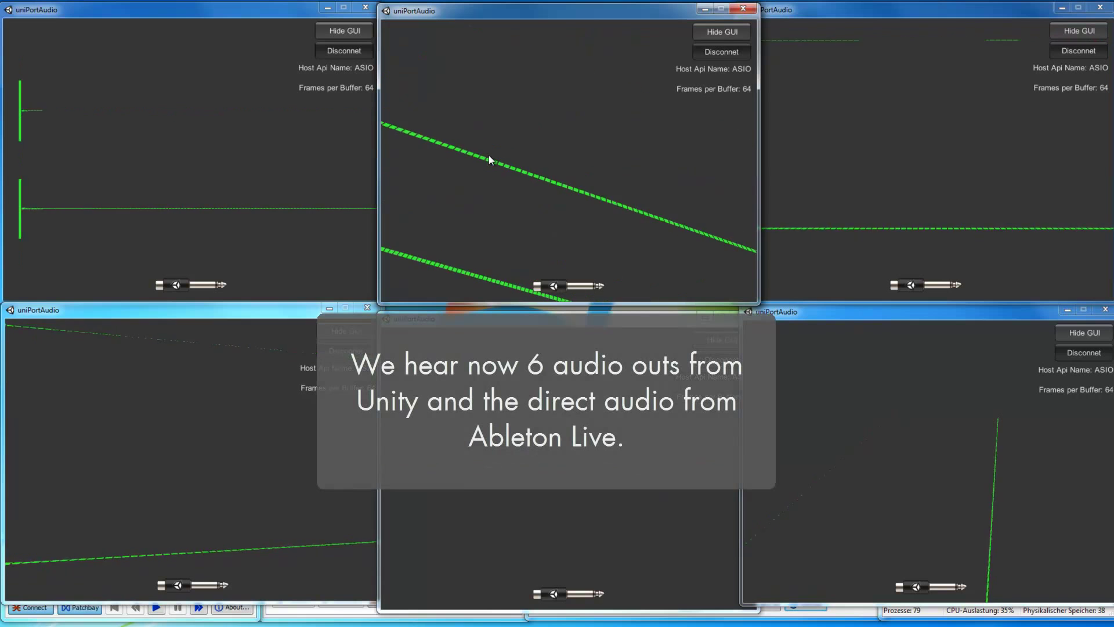
click(164, 124)
scroll(164, 124, up, 5)
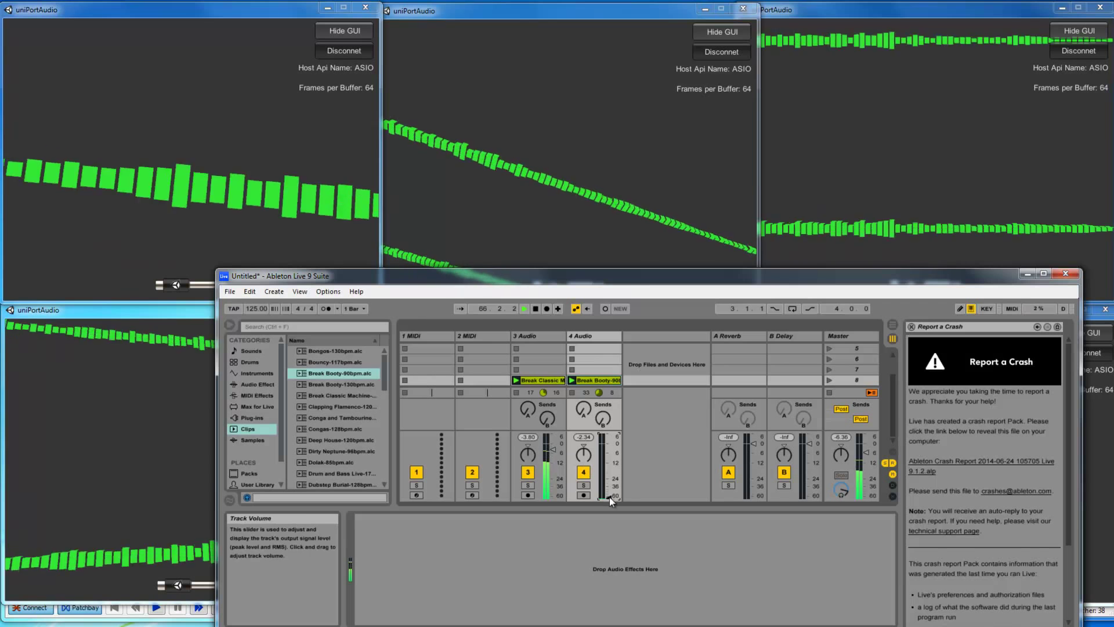
Raise the 4 Audio fader and lower the 3 Audio fader in Ableton Live, and set the tempo to 79.00.
drag(606, 493, 606, 459)
click(551, 450)
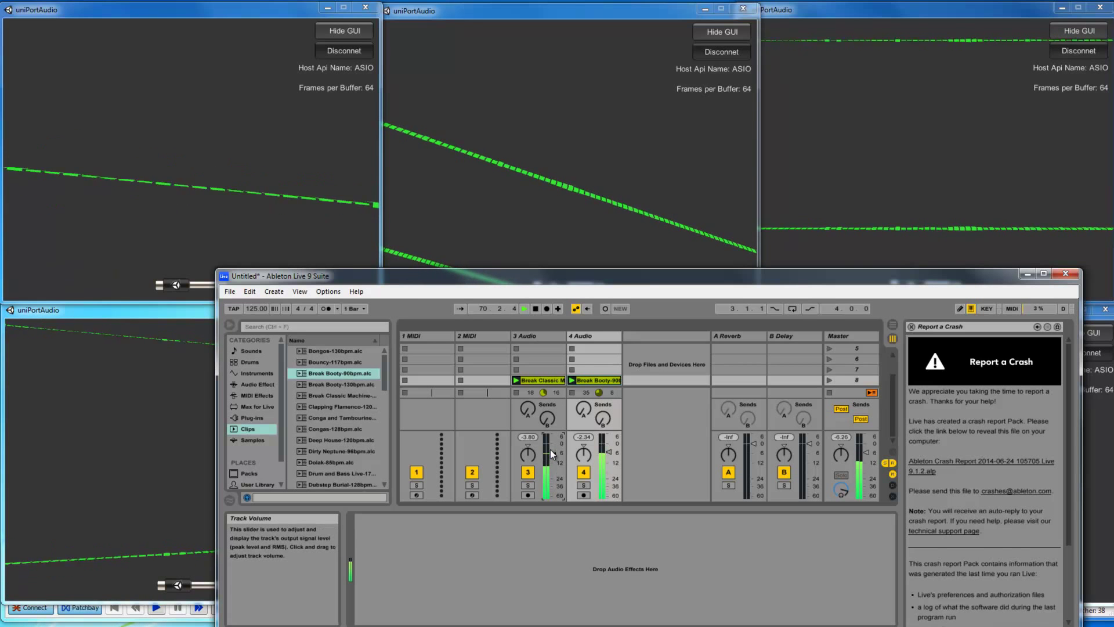
mouse_move(612, 454)
mouse_down()
mouse_move(550, 474)
mouse_move(550, 486)
mouse_up()
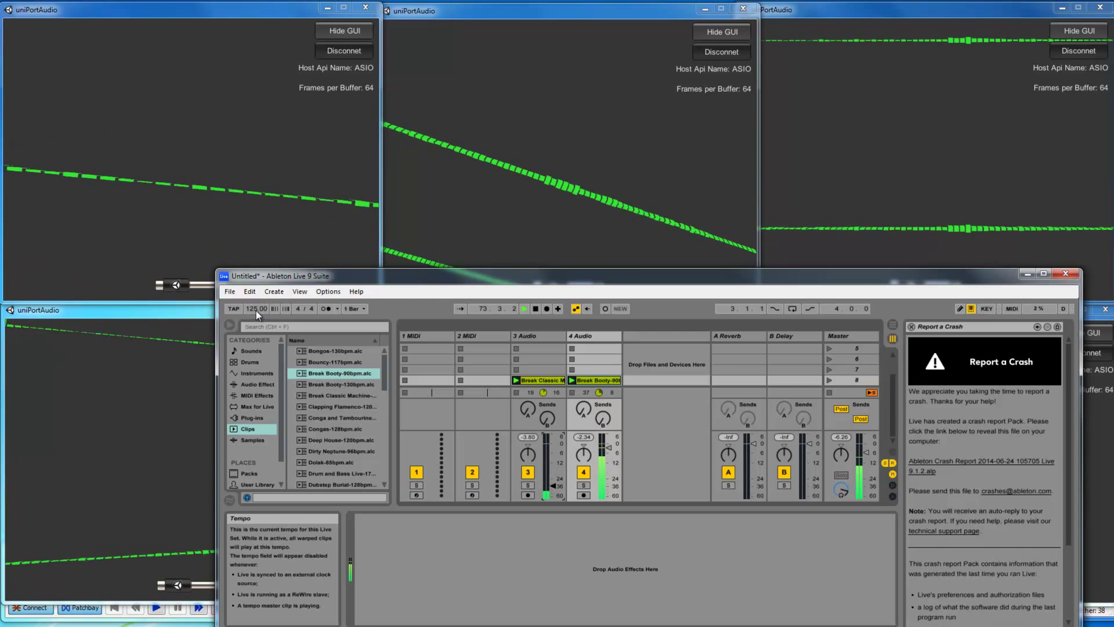
mouse_move(256, 308)
mouse_down()
mouse_move(255, 320)
mouse_move(250, 308)
mouse_up()
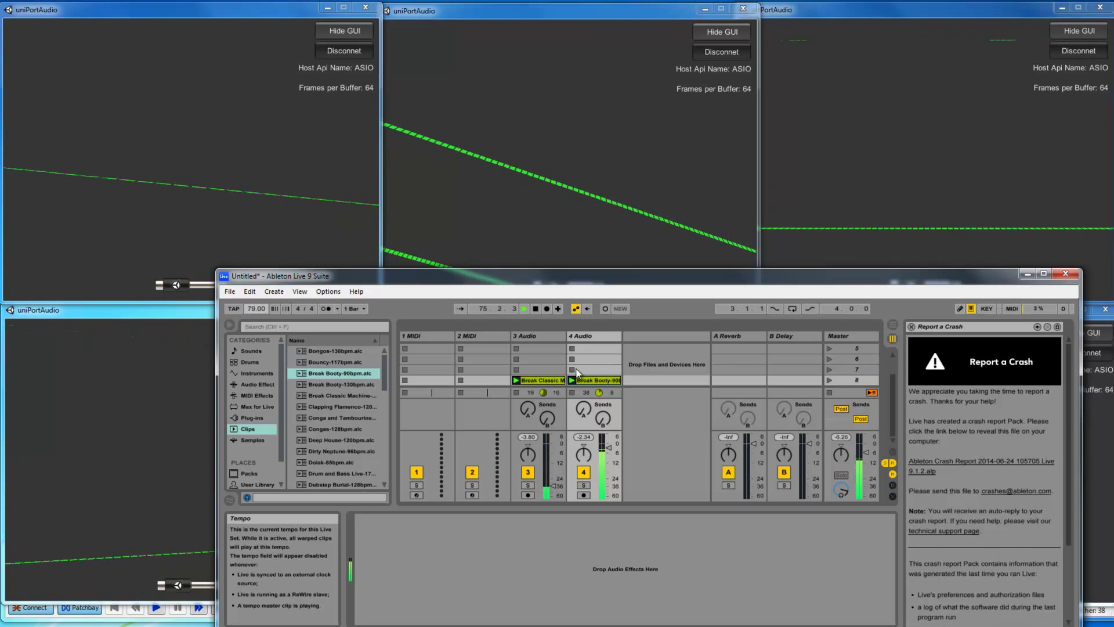
click(1027, 274)
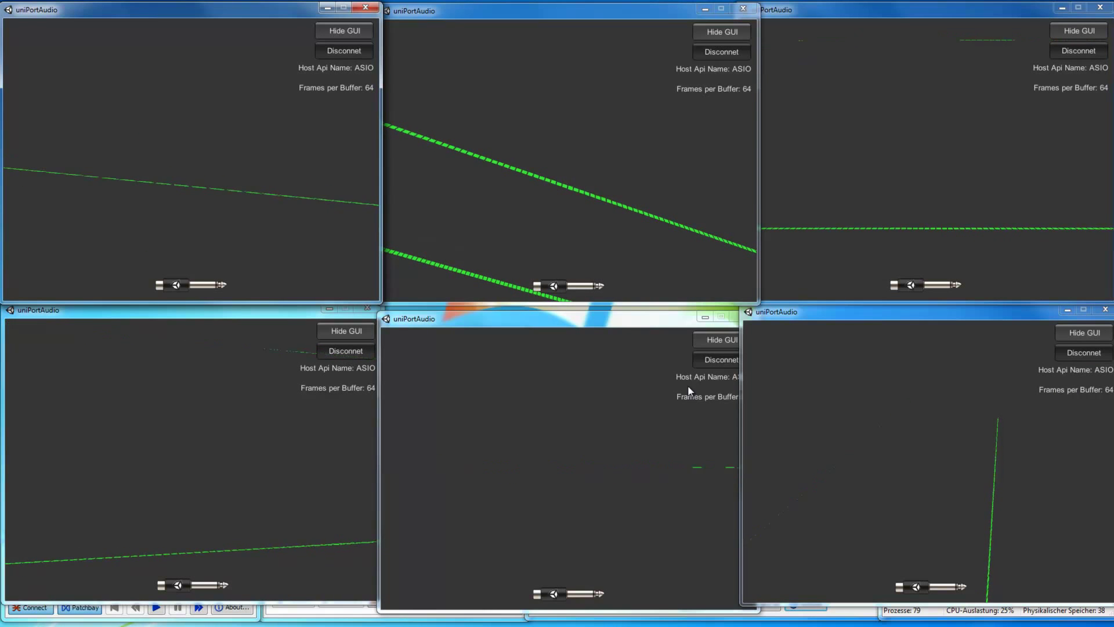
Disconnect all six Unity instances from the JACK system one after another.
click(706, 360)
click(705, 360)
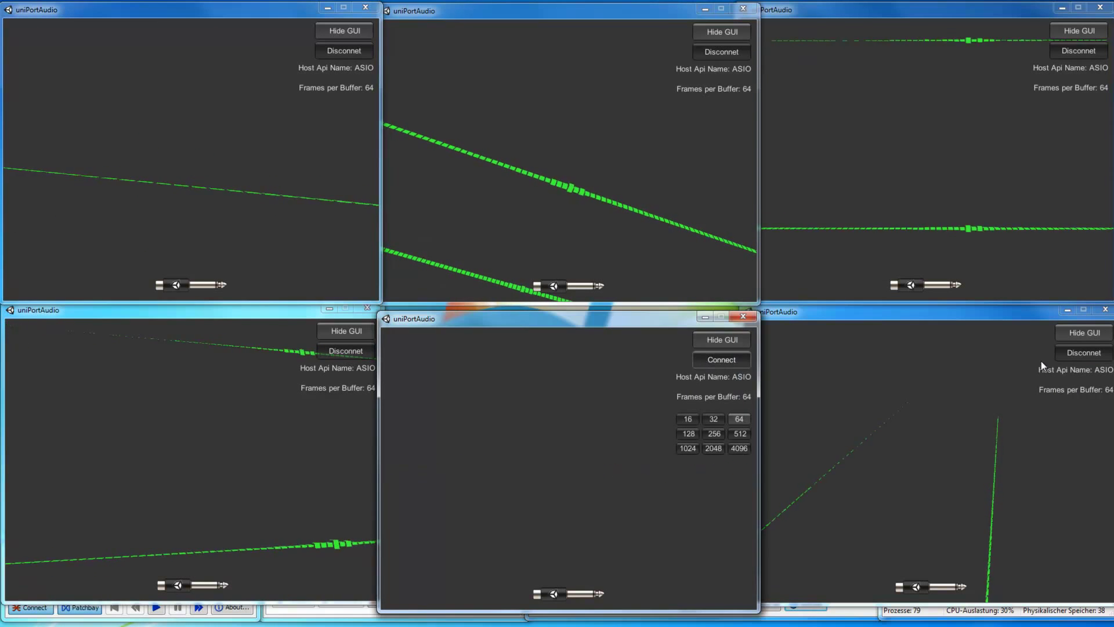
click(1078, 354)
click(1078, 354)
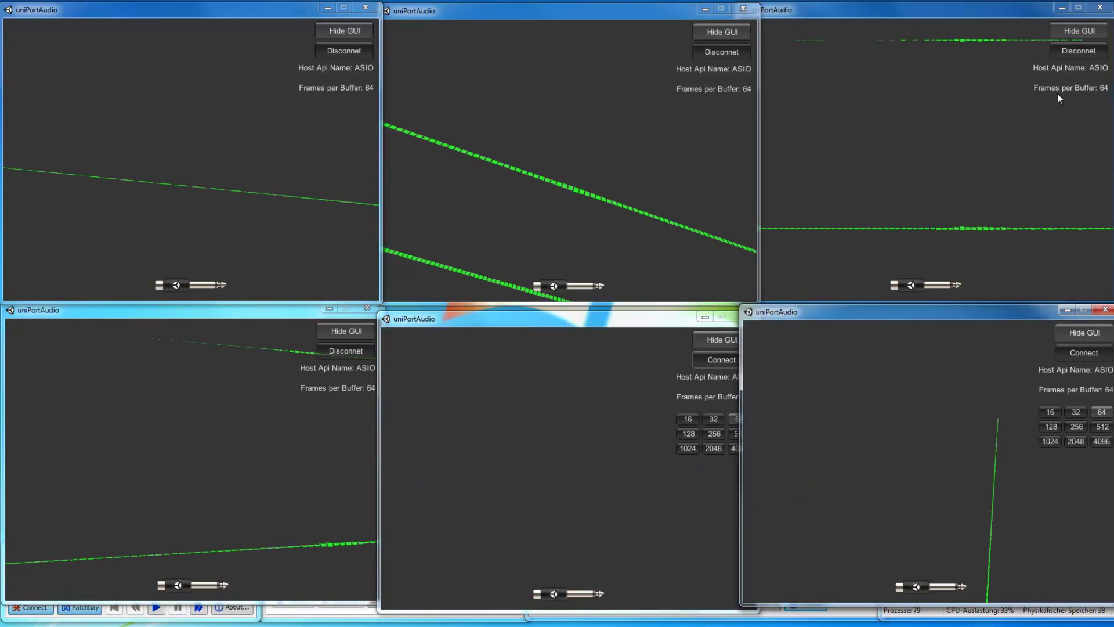
click(1077, 52)
click(1078, 51)
click(719, 53)
click(718, 53)
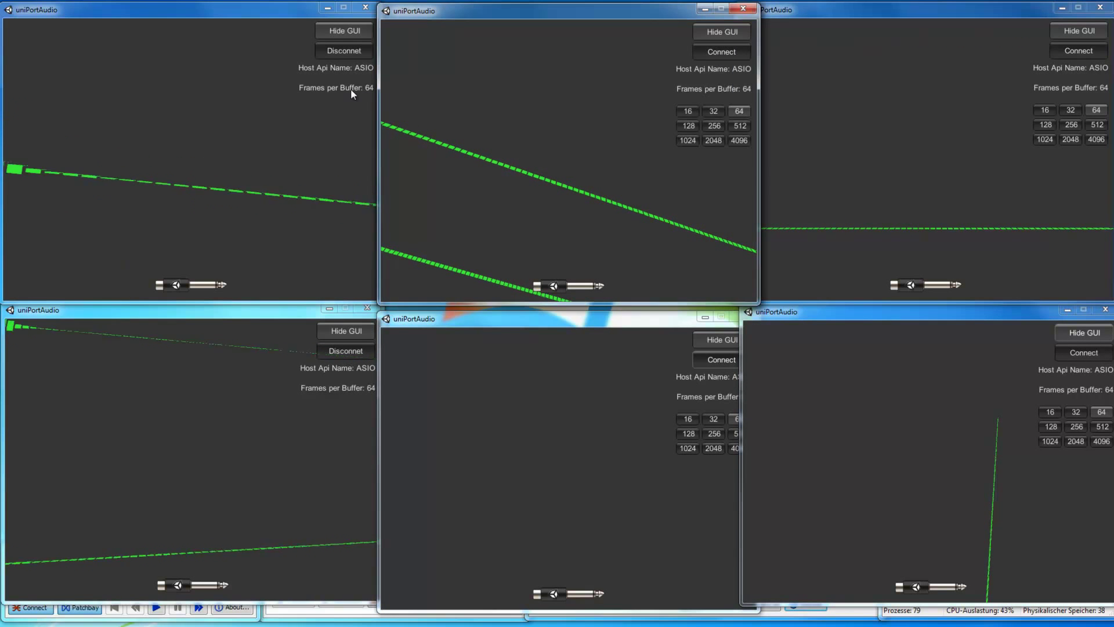
click(337, 51)
click(336, 51)
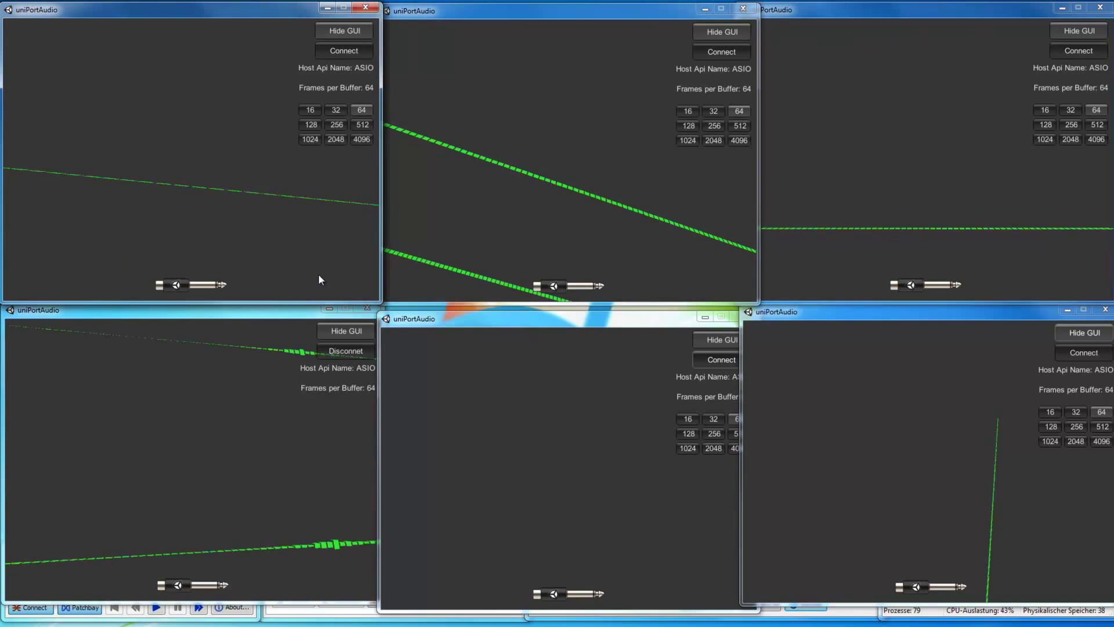
click(341, 353)
Reconnect all six Unity instances to the JACK system at 64 frames per buffer.
click(719, 362)
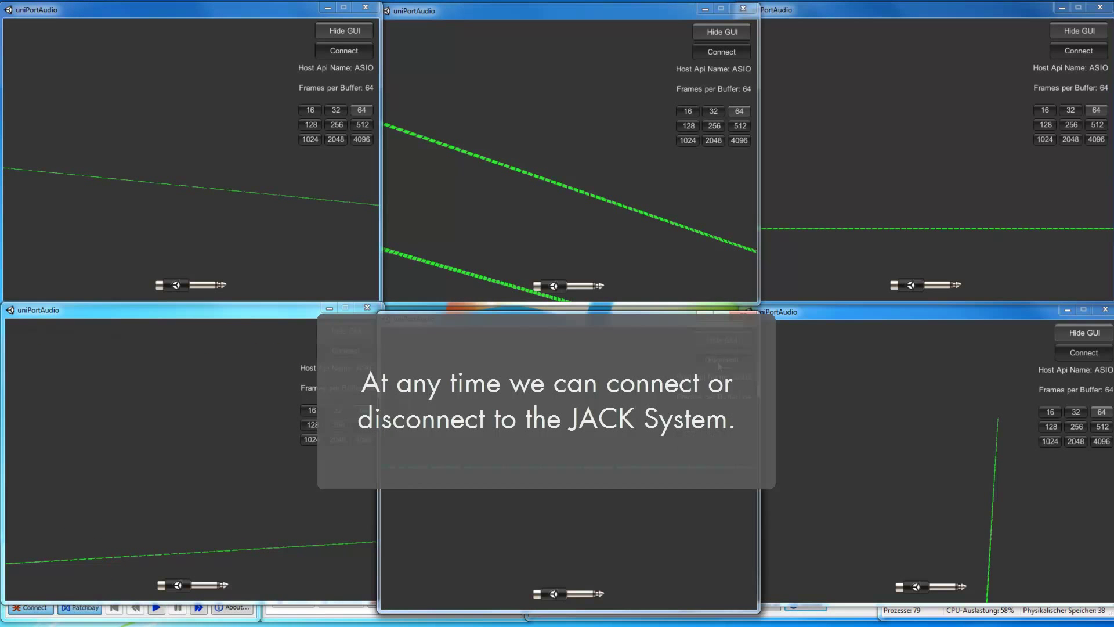
click(1089, 354)
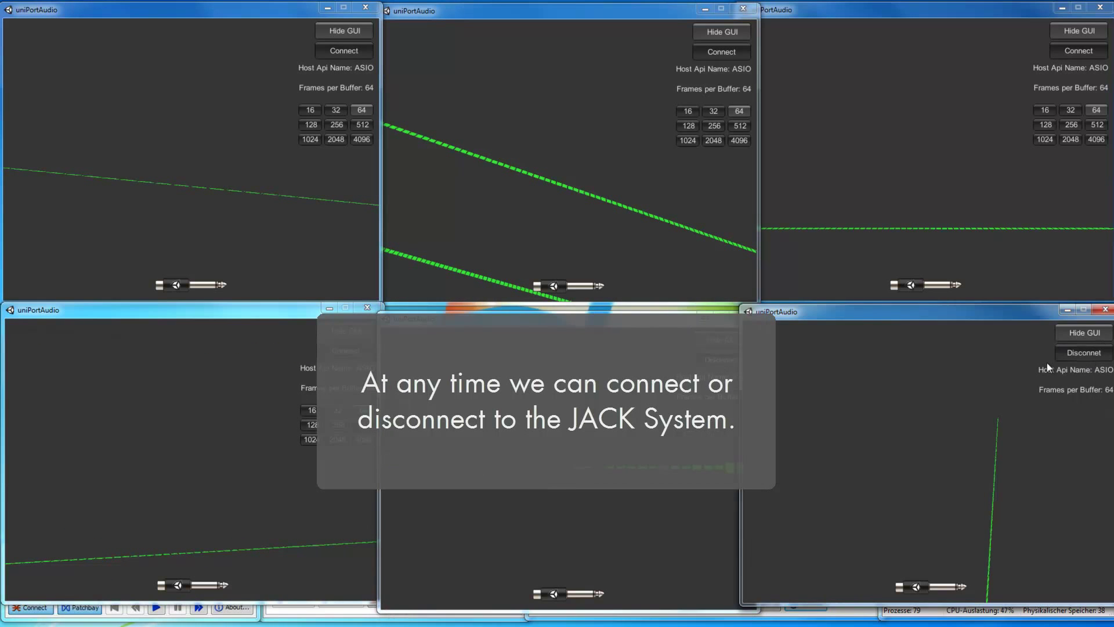
click(1074, 51)
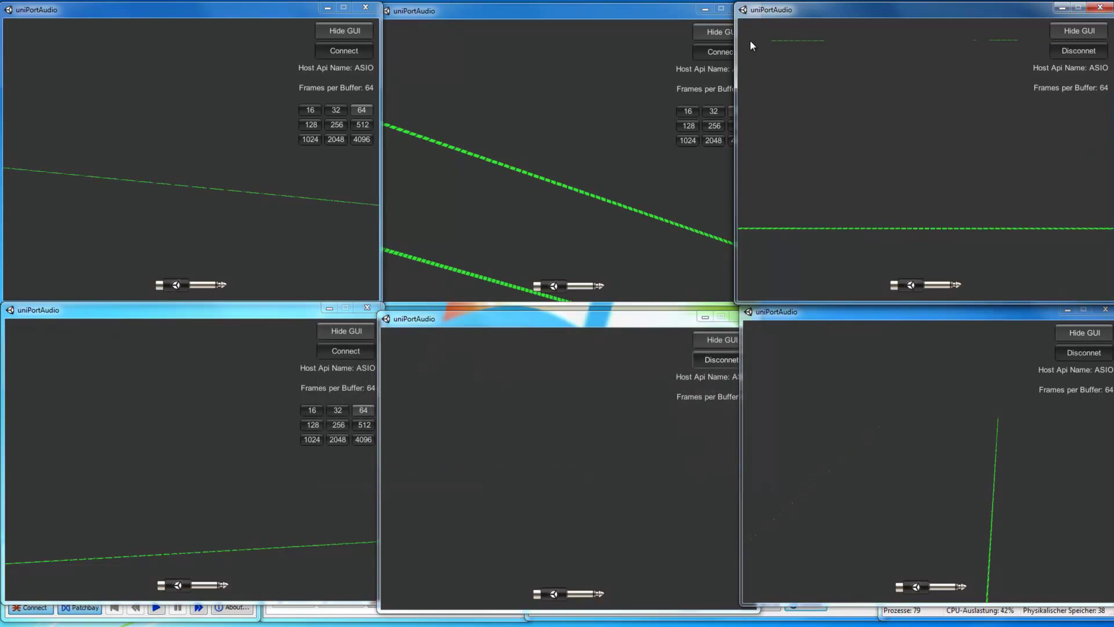
click(715, 52)
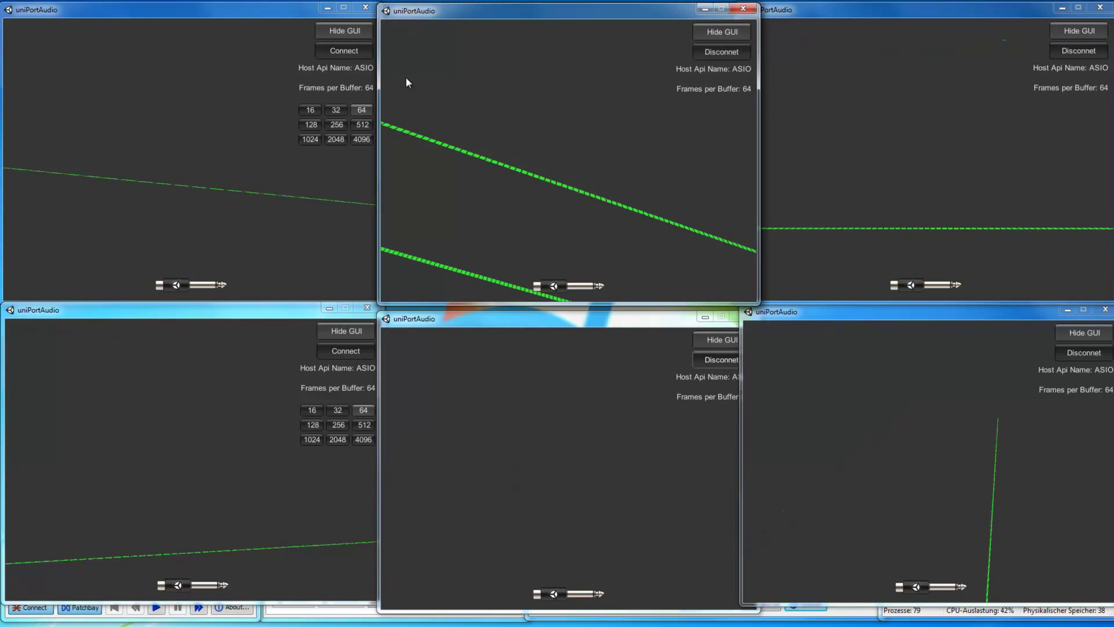
click(343, 51)
click(336, 351)
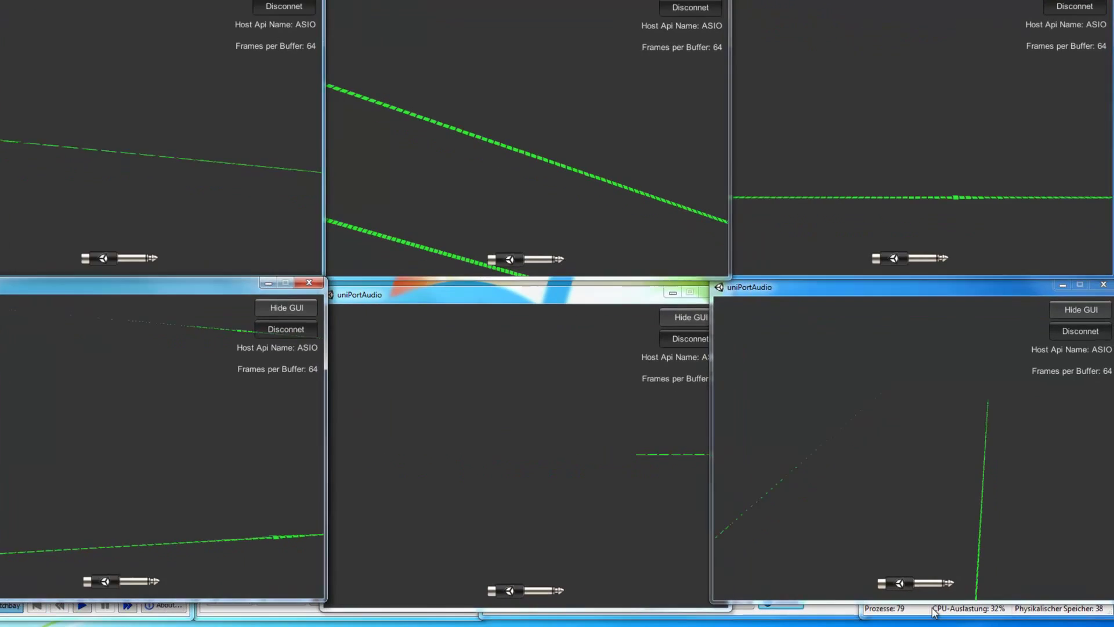
Set the Ableton Live tempo to 137.00, minimize Live and bring the lower right Unity instance to the front.
click(934, 611)
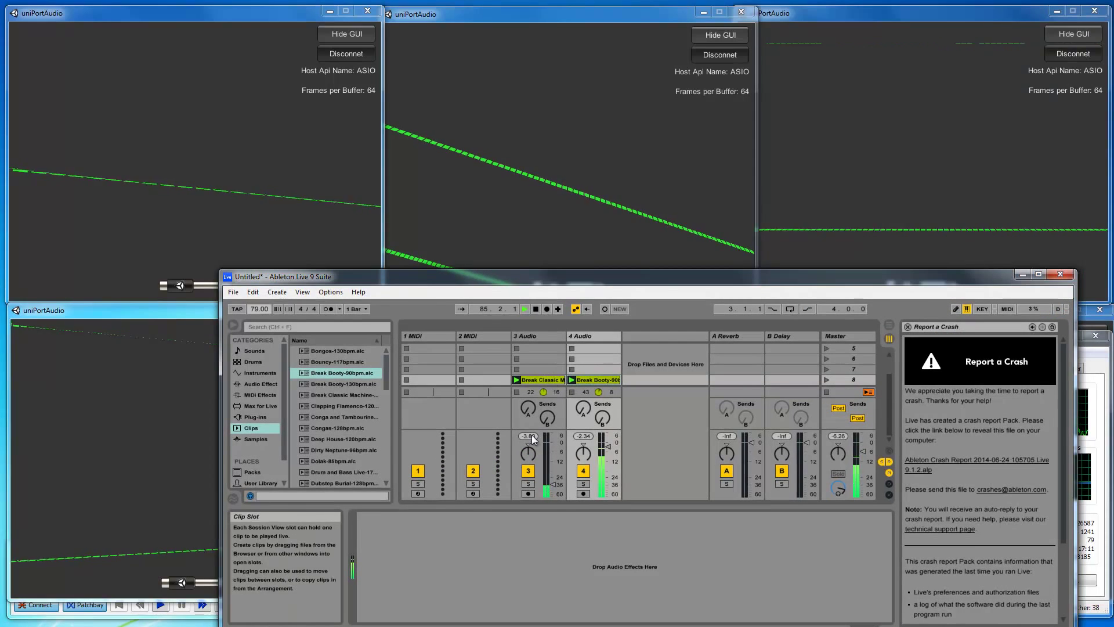
mouse_move(256, 309)
mouse_down()
mouse_move(255, 275)
mouse_move(256, 308)
mouse_up()
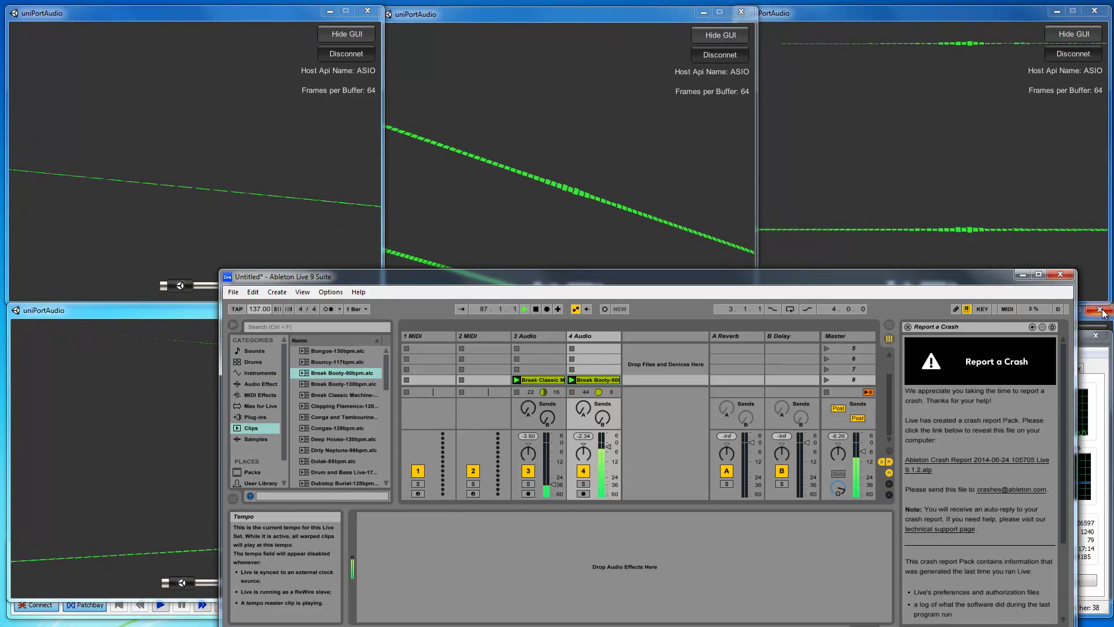
click(1021, 275)
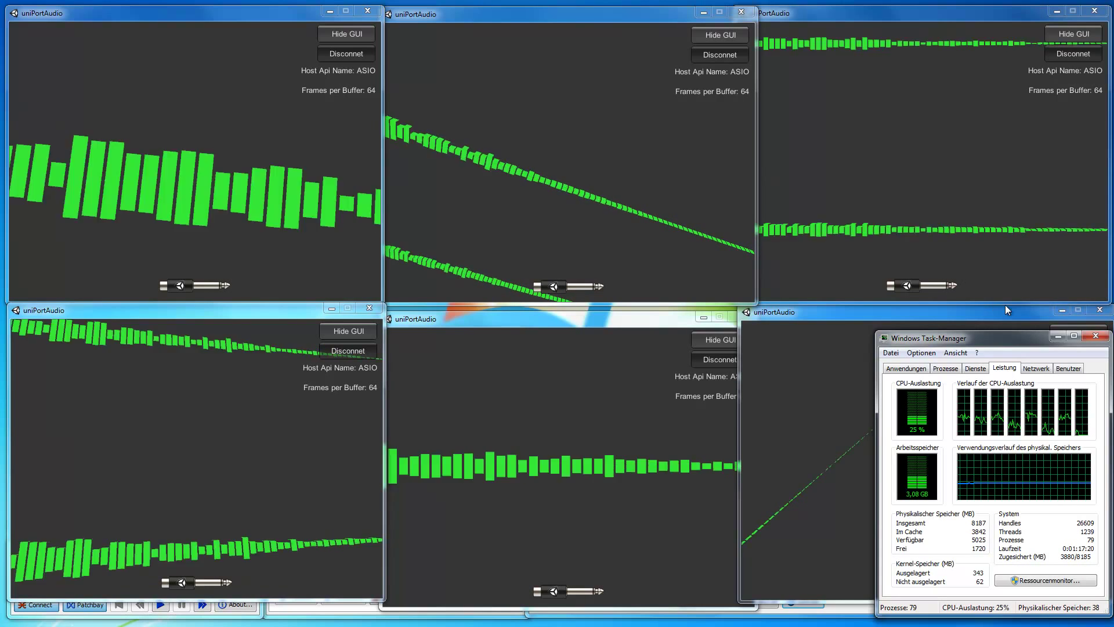
click(857, 396)
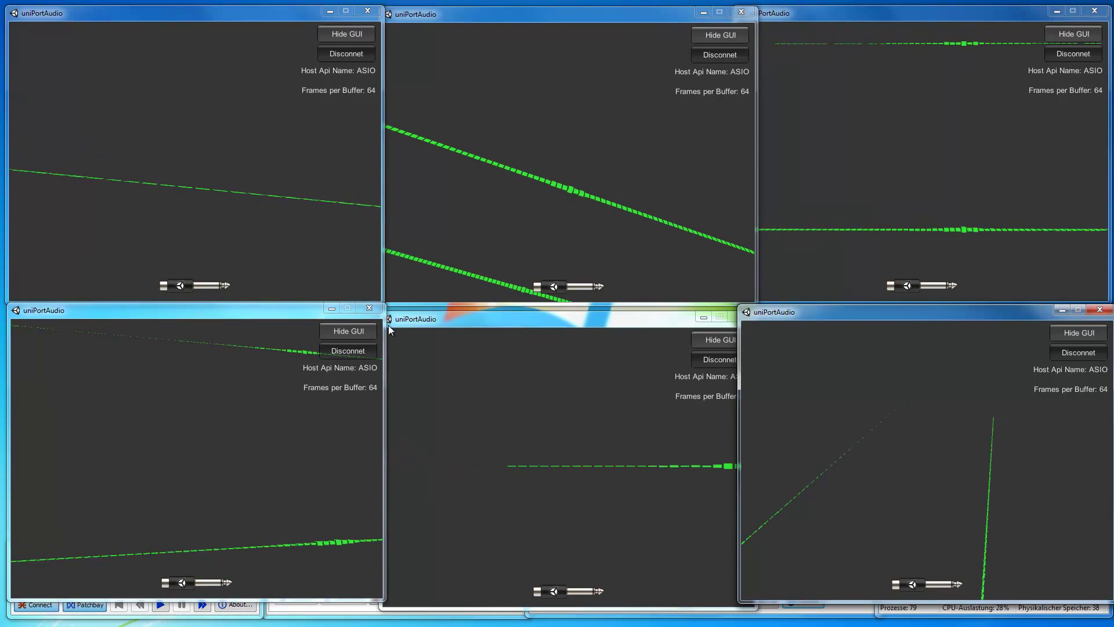
Close the three lower-row instances and the upper right and upper middle instances, keeping only the upper left one open.
click(369, 309)
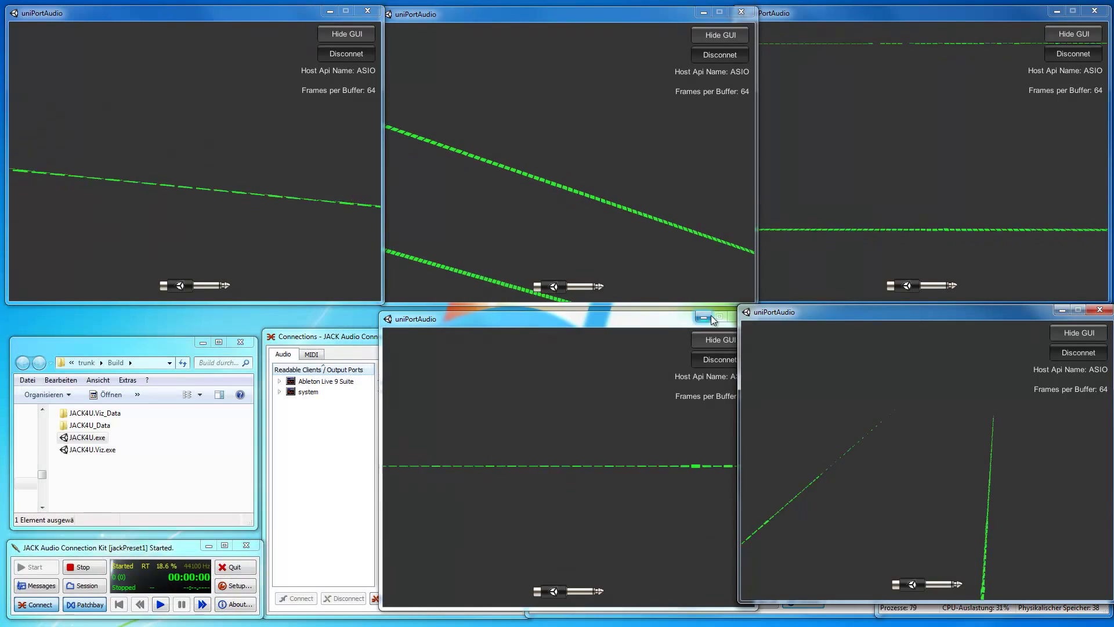
click(663, 319)
click(742, 317)
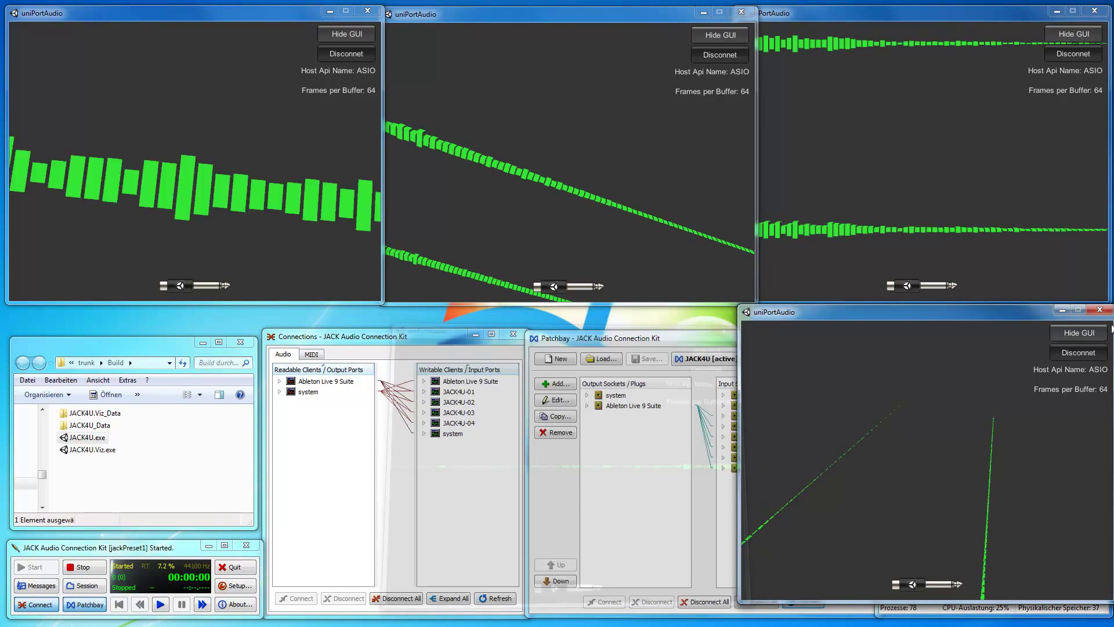
click(1100, 310)
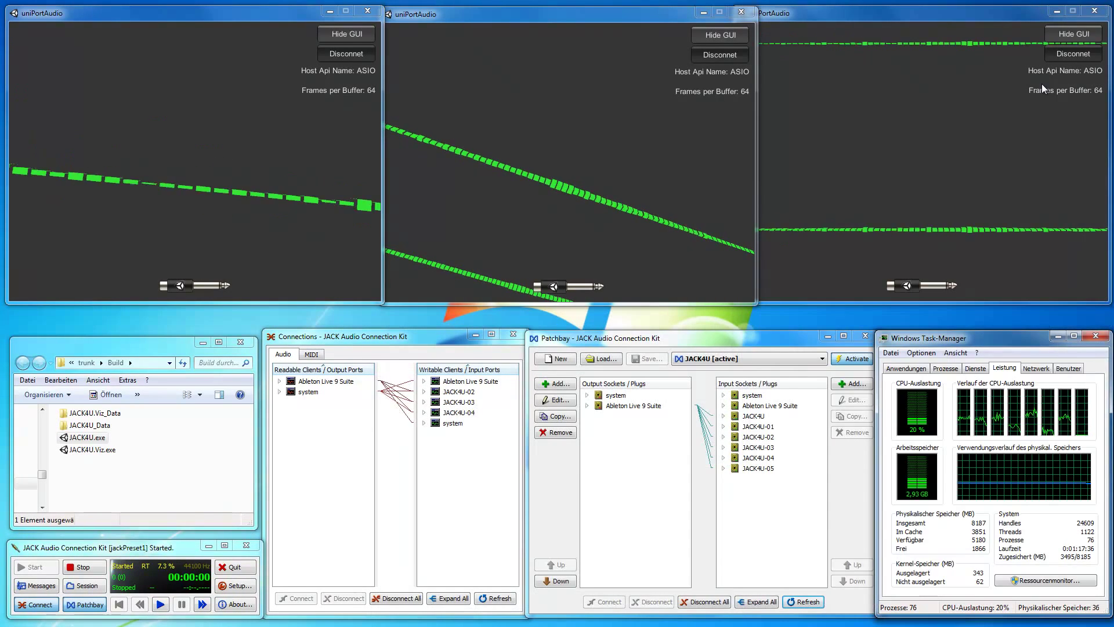
click(1095, 11)
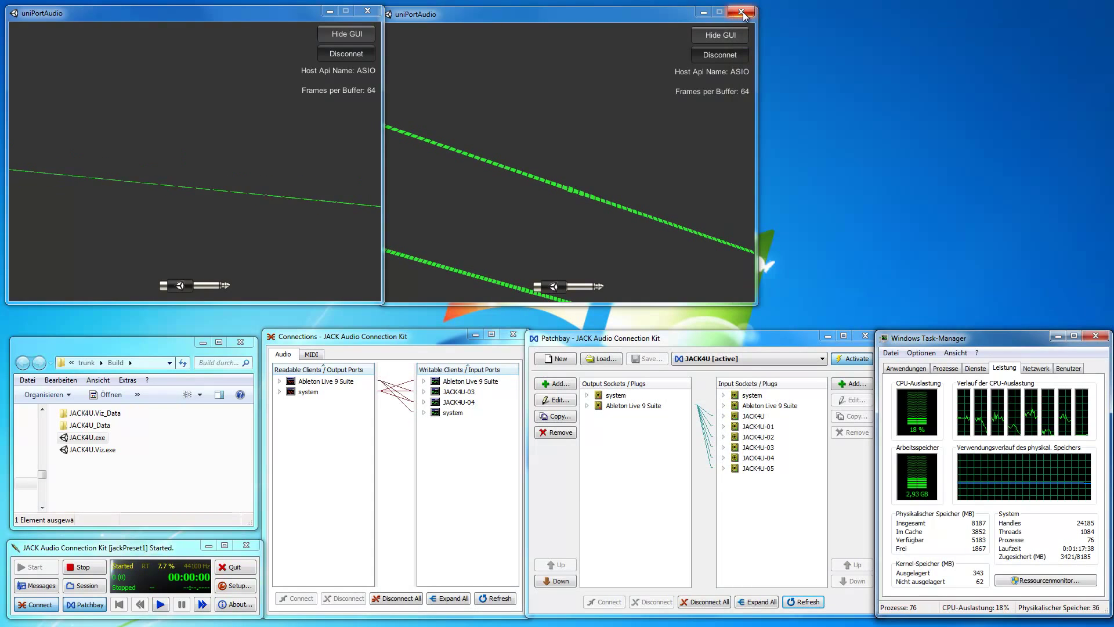
click(741, 12)
Deactivate the JACK4U patchbay and disconnect all ports in the expanded JACK audio connections.
click(448, 598)
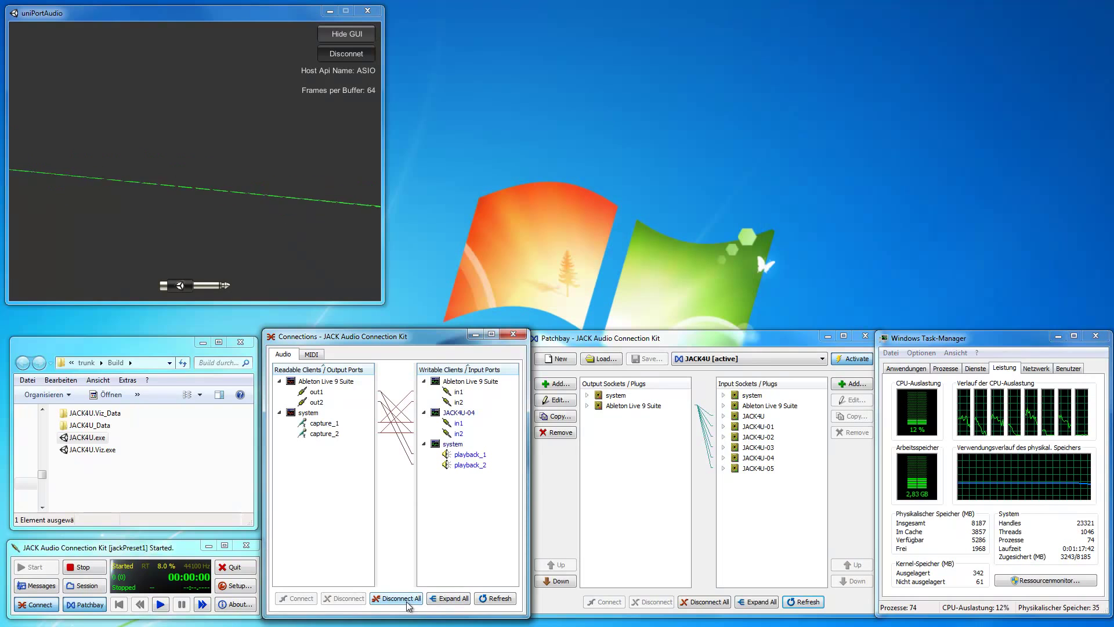
click(853, 361)
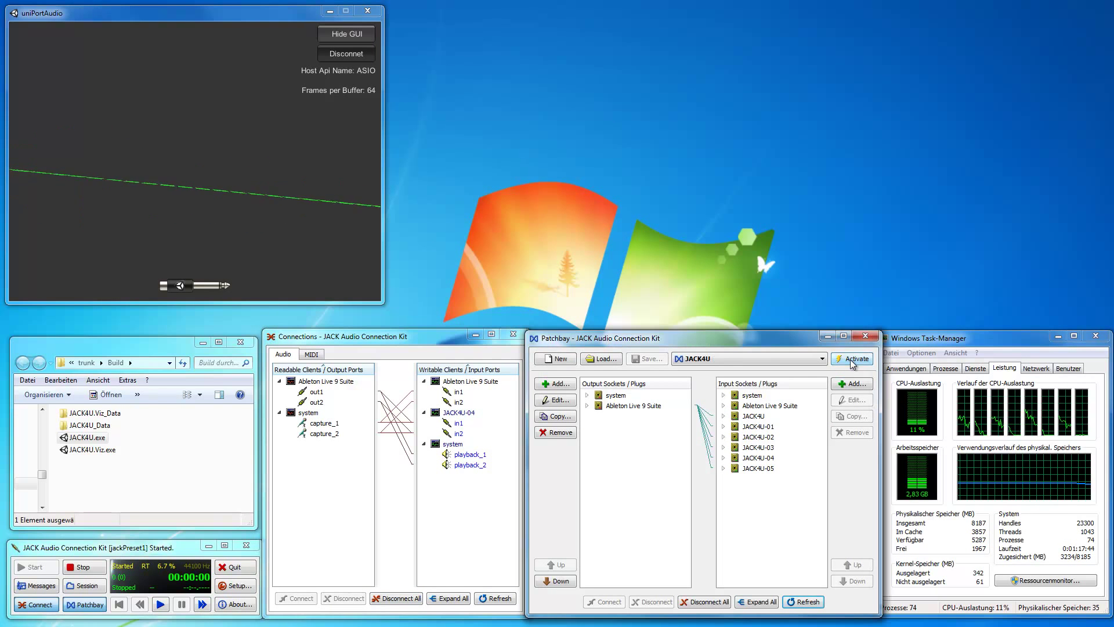
click(398, 598)
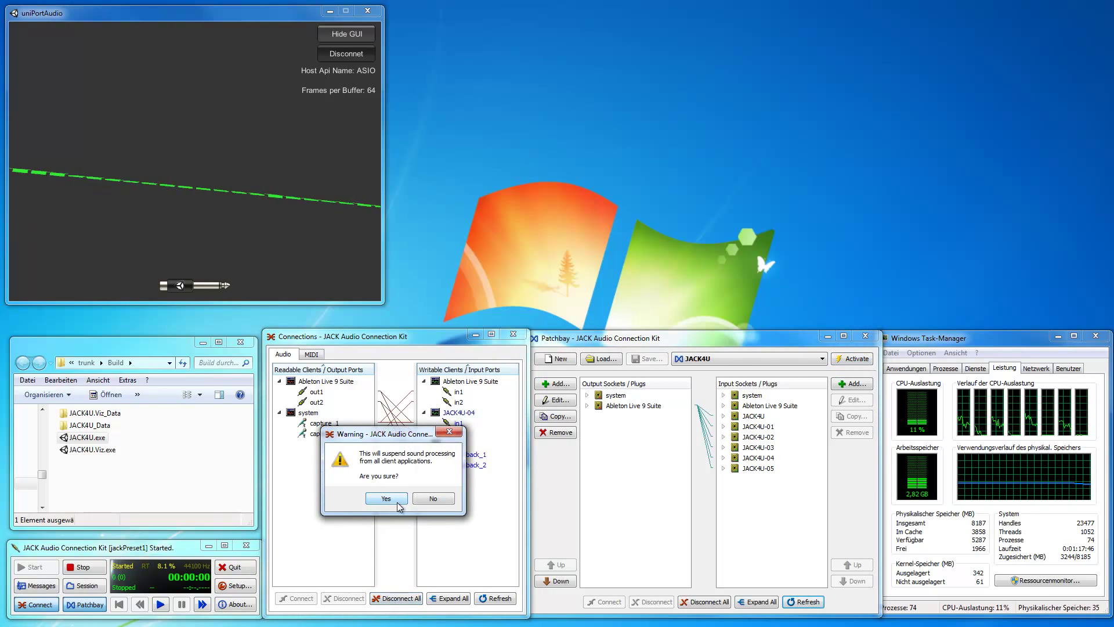
click(398, 502)
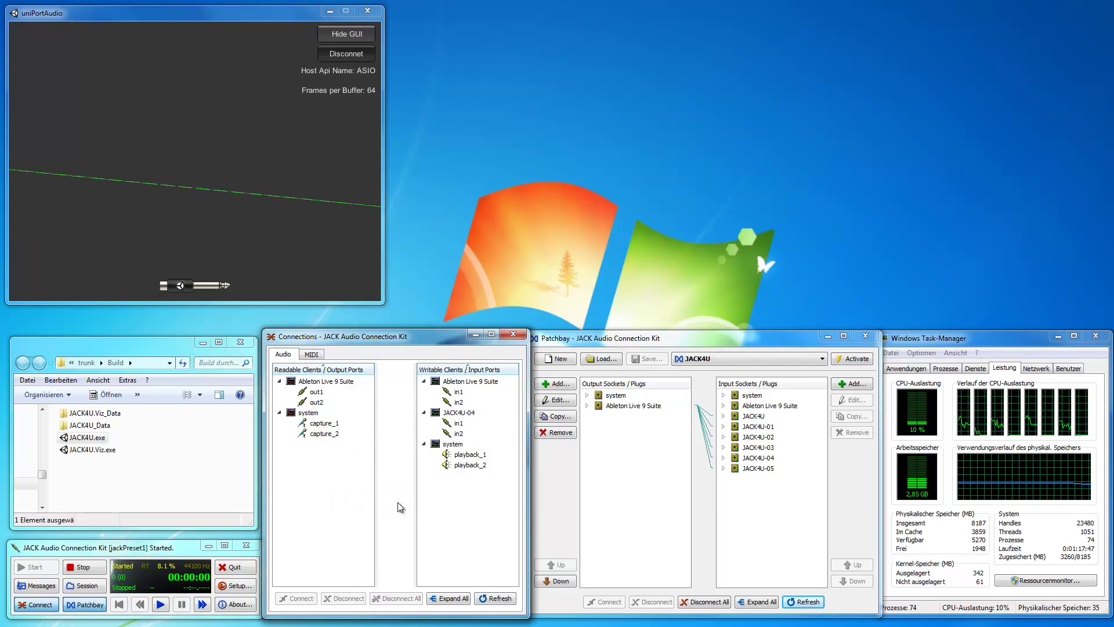
Close the remaining JACK4U instance, and start playback in Ableton Live before minimizing it.
click(381, 13)
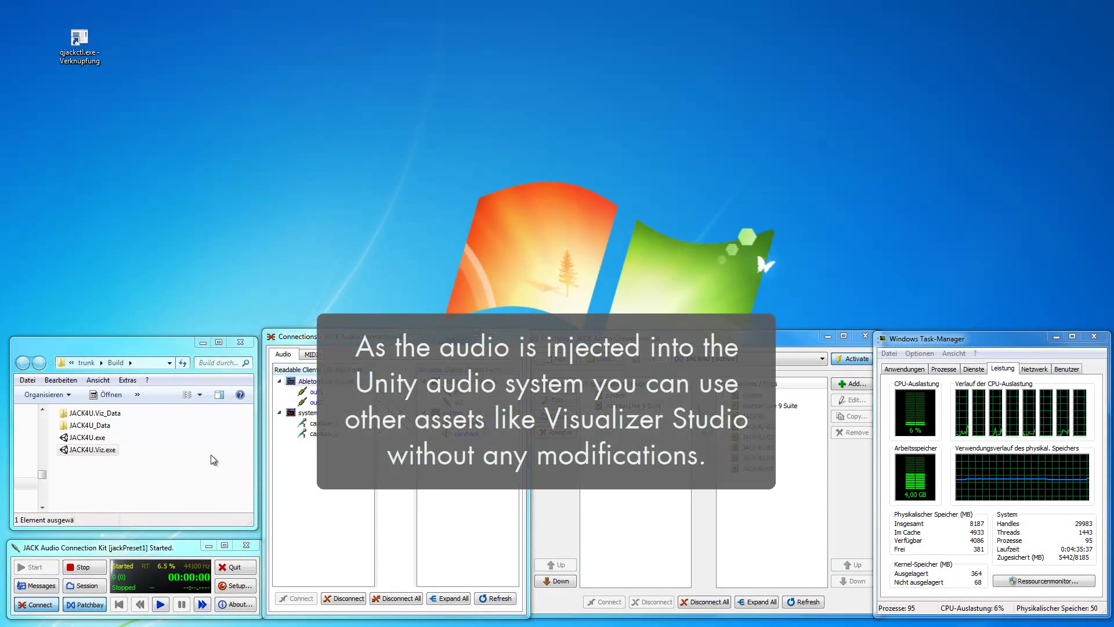
key(alt+Tab)
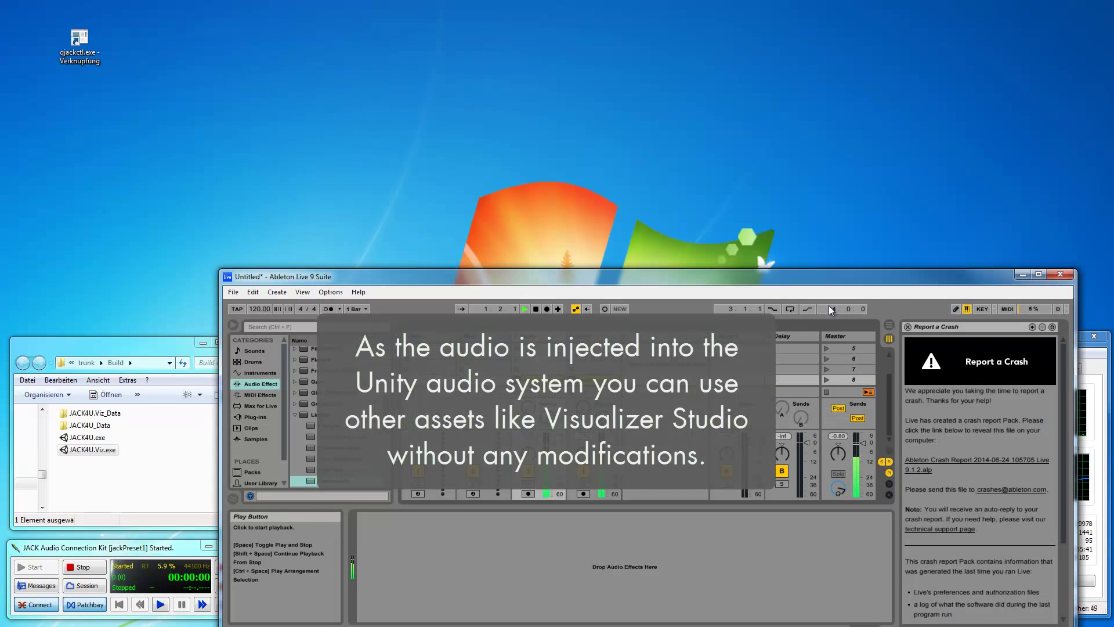
click(1016, 278)
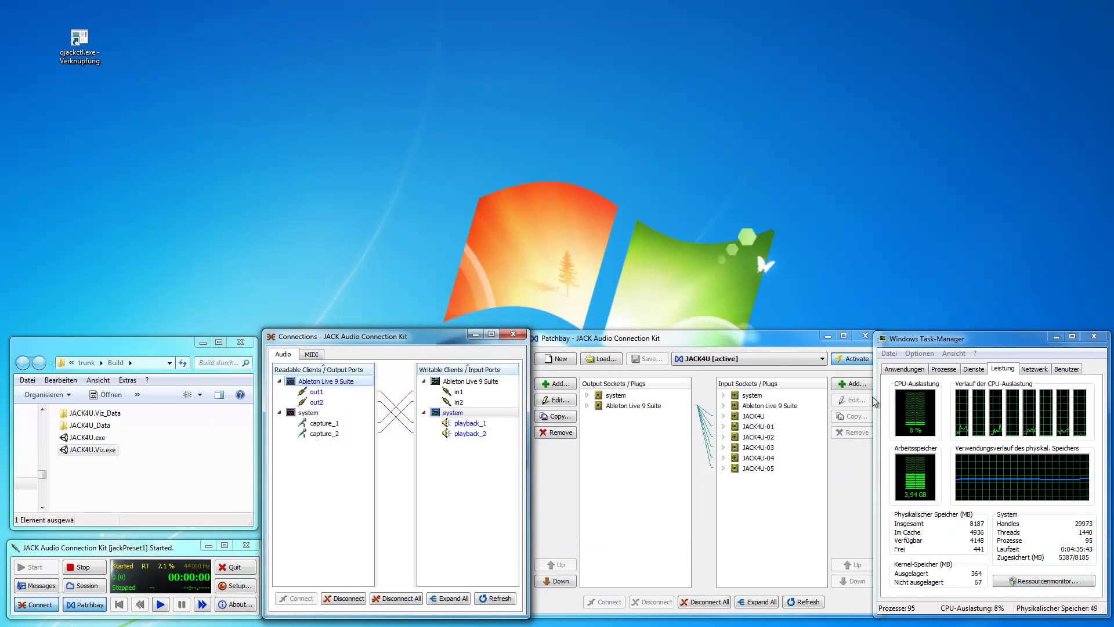
Launch JACK4U.Viz.exe windowed at 1600 x 900 and move its window up to uncover the JACK tools.
double_click(87, 450)
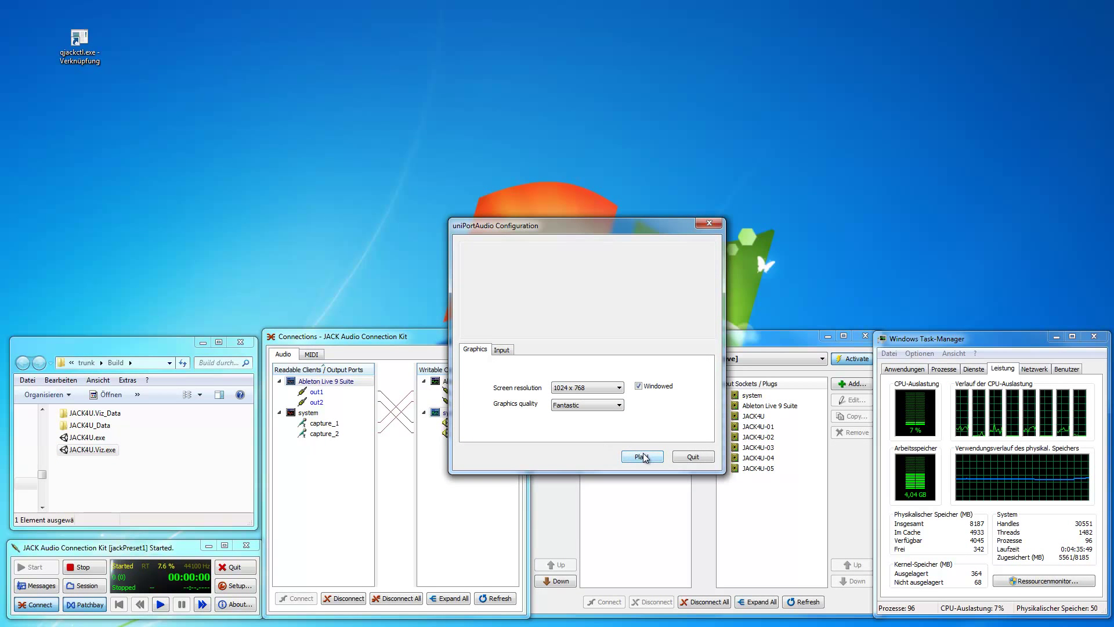
click(619, 388)
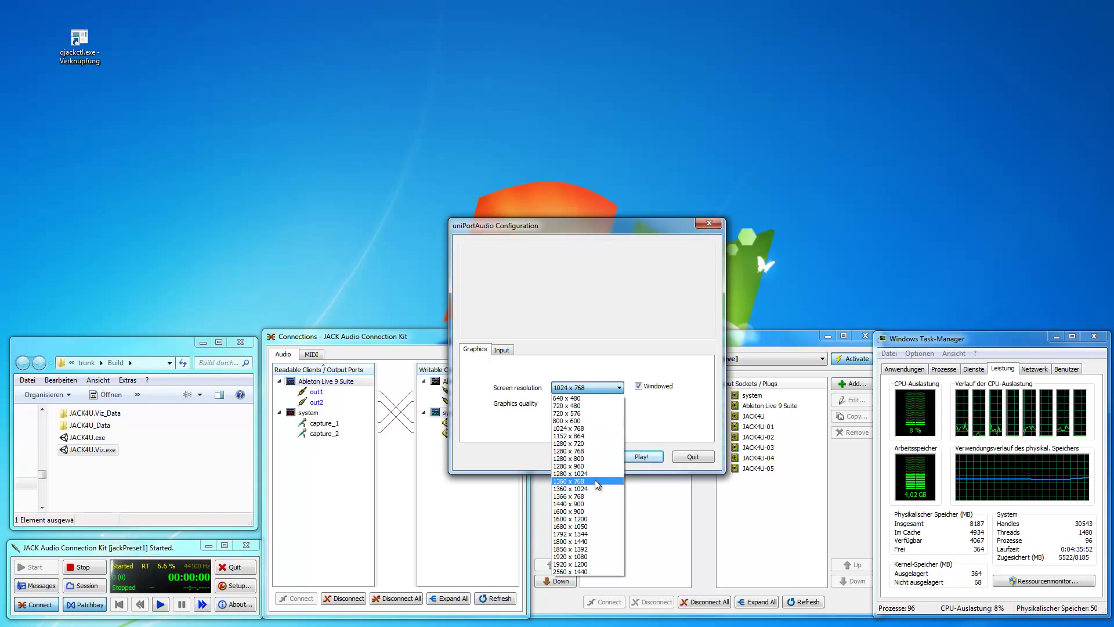
click(590, 511)
click(639, 457)
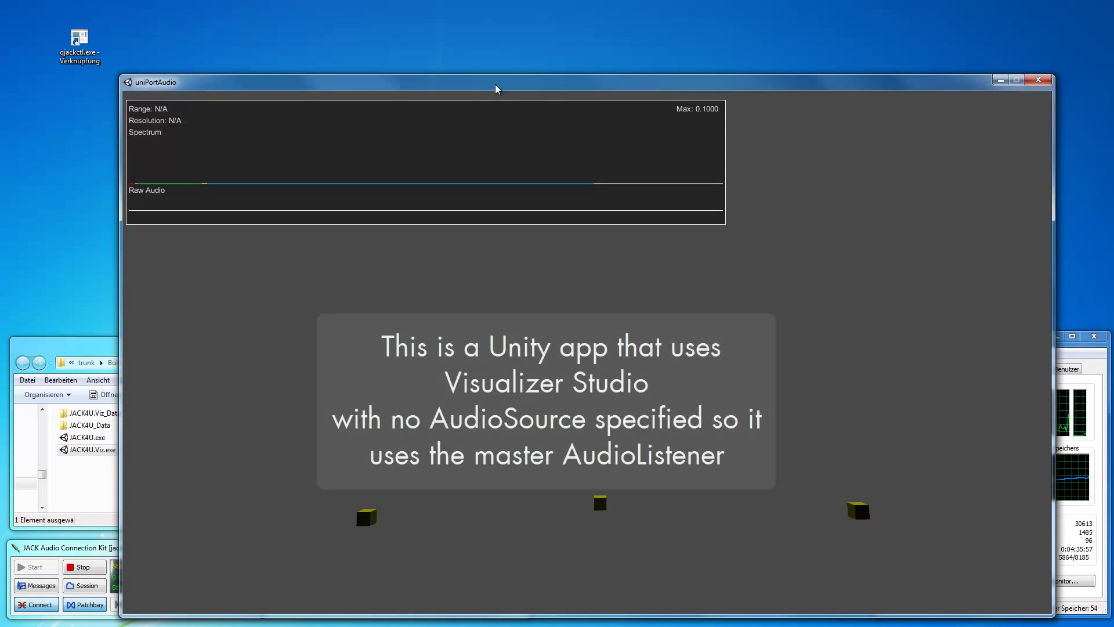
drag(496, 85, 466, 20)
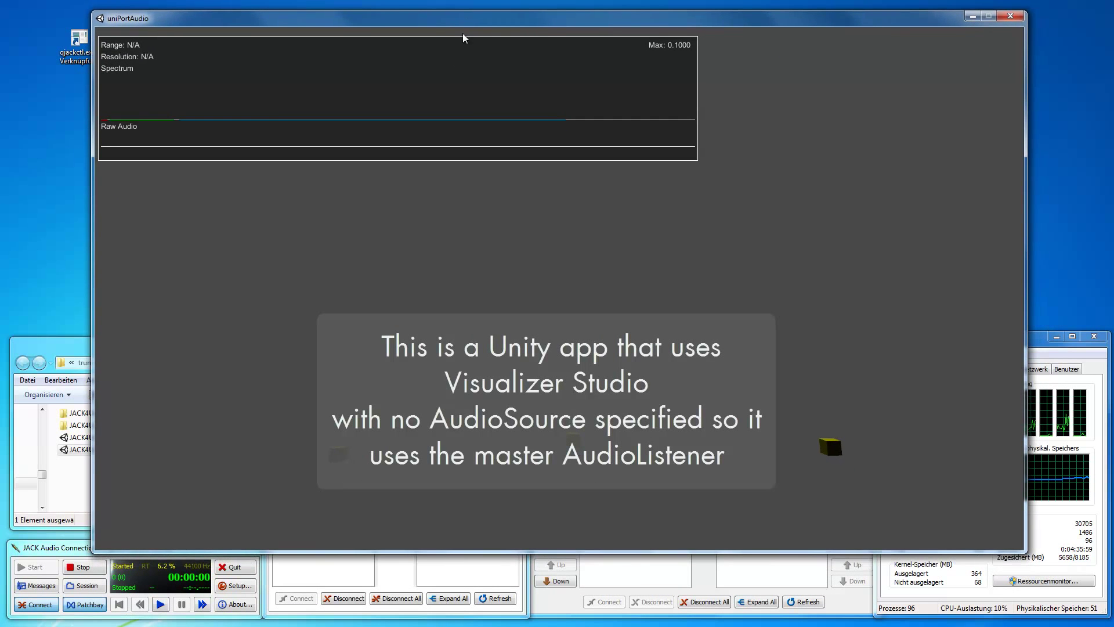
Expand all ports in the JACK audio connections and connect the Ableton Live 9 Suite outputs to the JACK4U.Viz inputs.
click(353, 578)
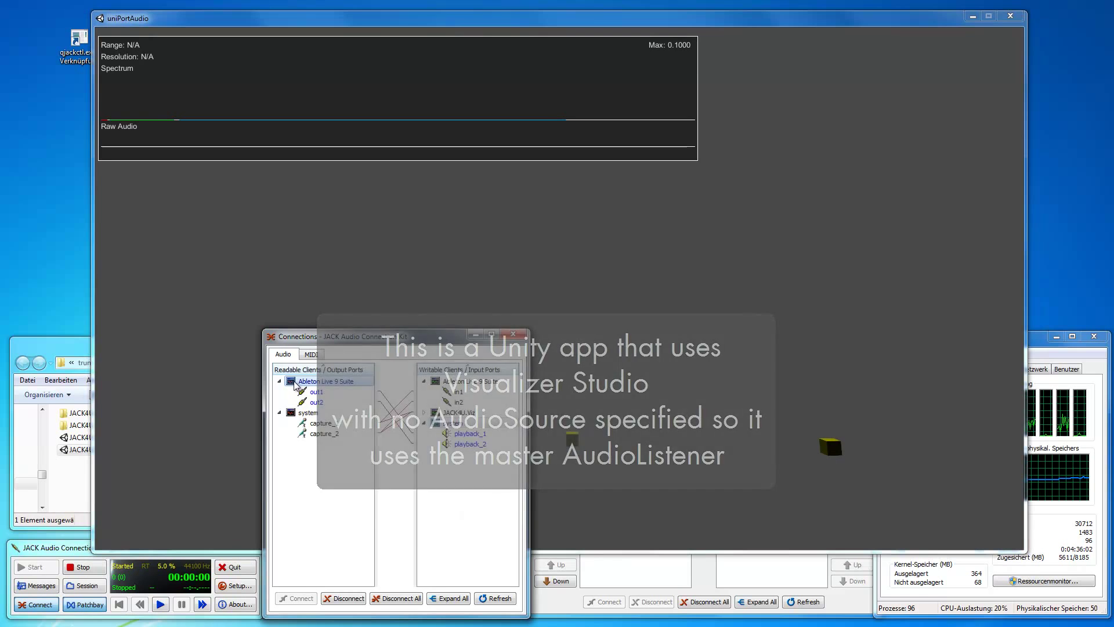
click(463, 599)
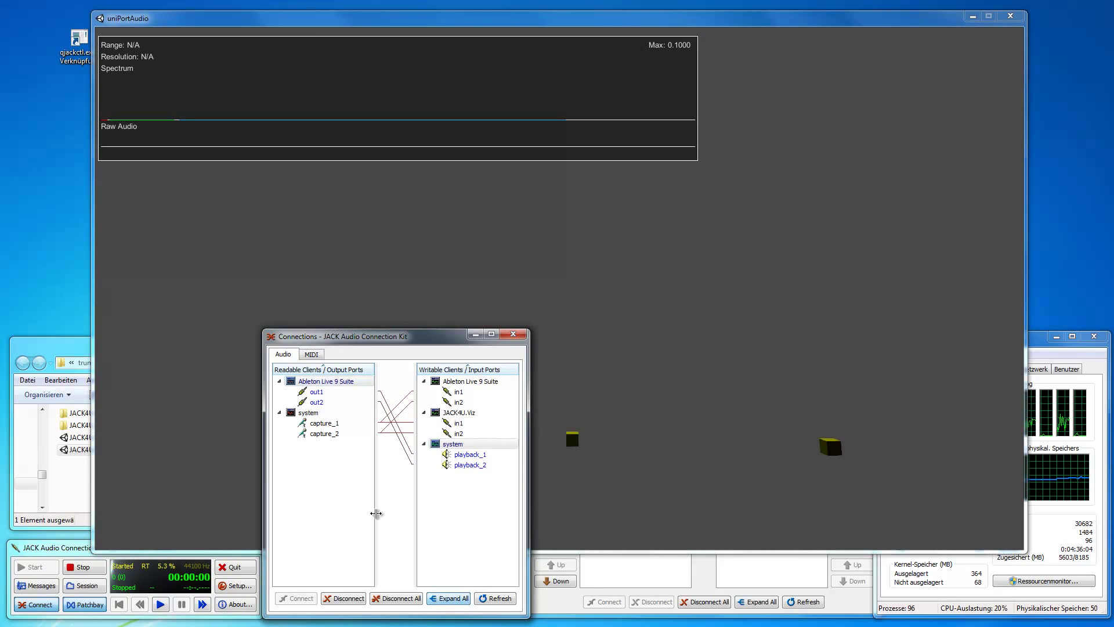
drag(305, 389, 437, 415)
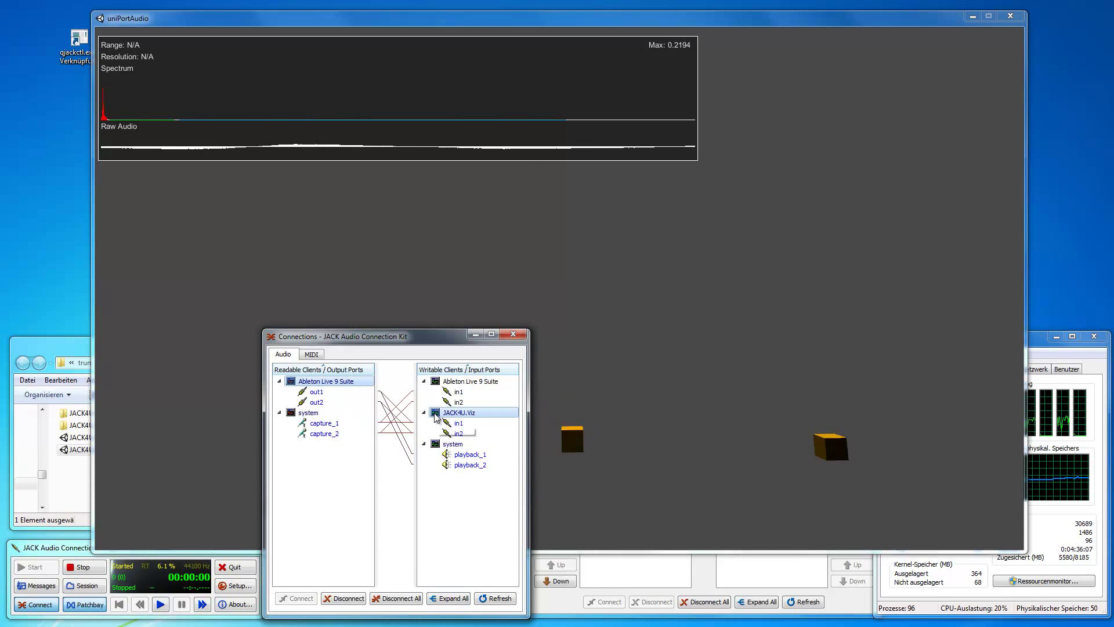
In Ableton Live, turn 3 Audio's volume down, then restore it and turn 4 Audio's down, viewing the visualizer after each change.
click(651, 362)
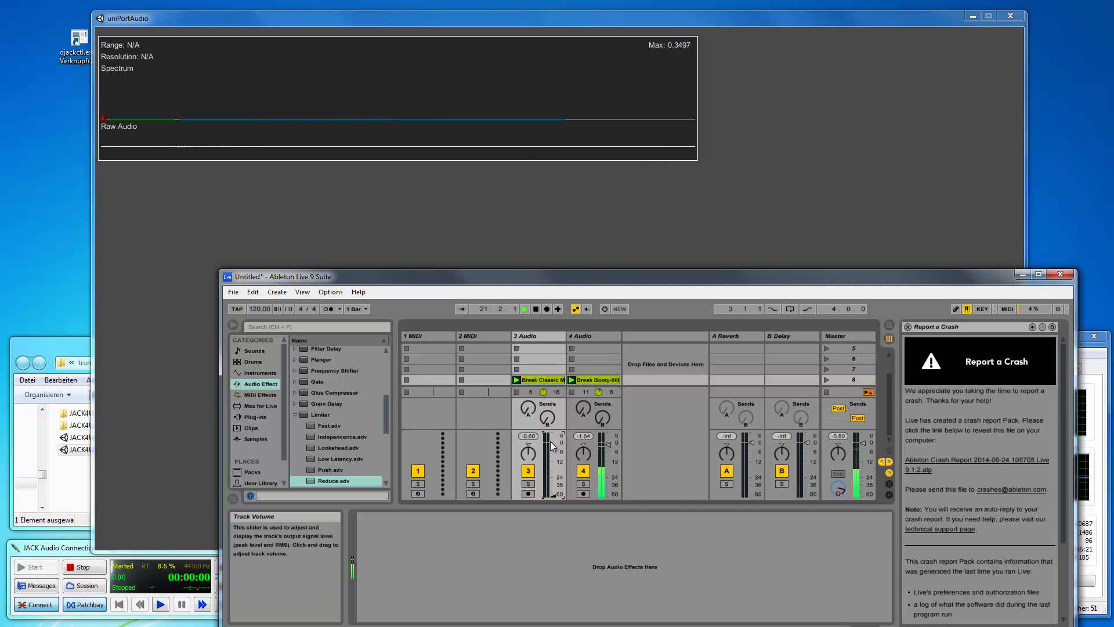
click(569, 246)
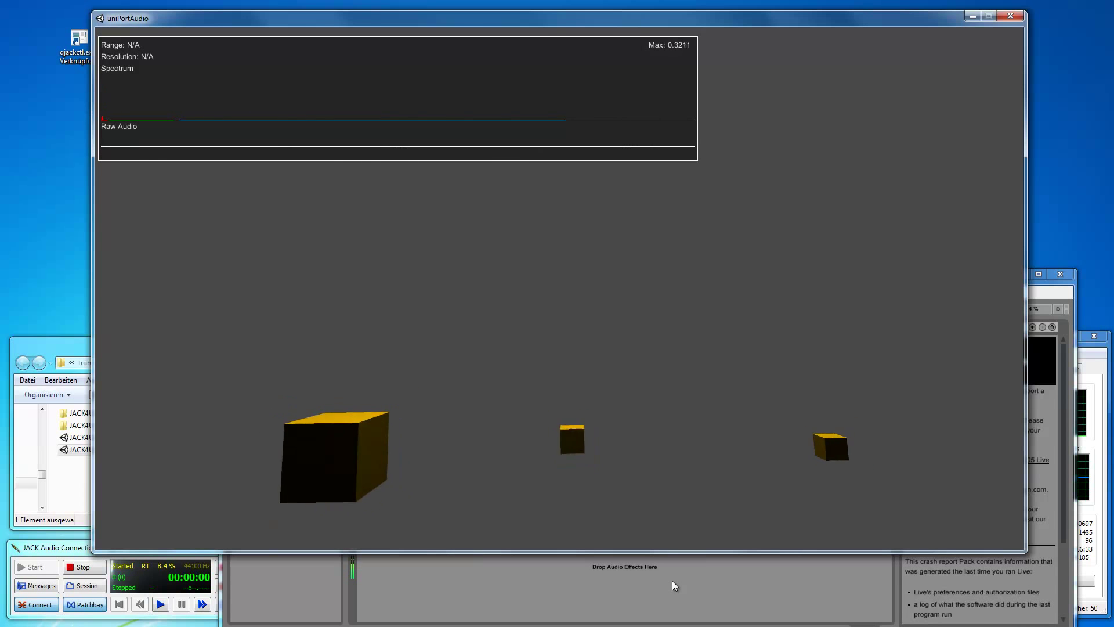
click(652, 590)
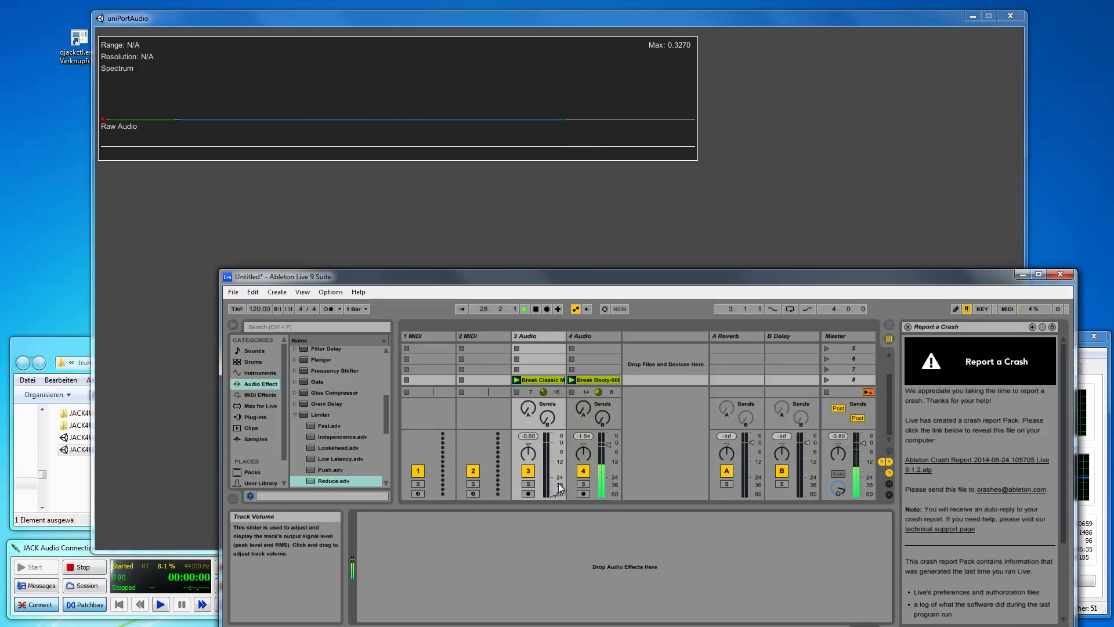
double_click(550, 495)
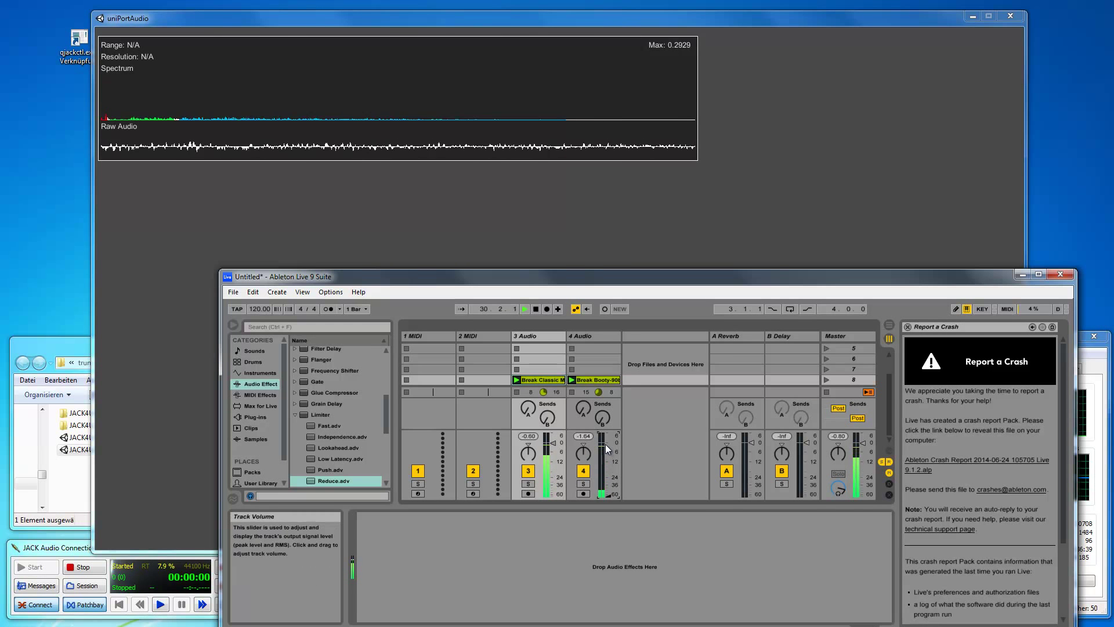
click(631, 217)
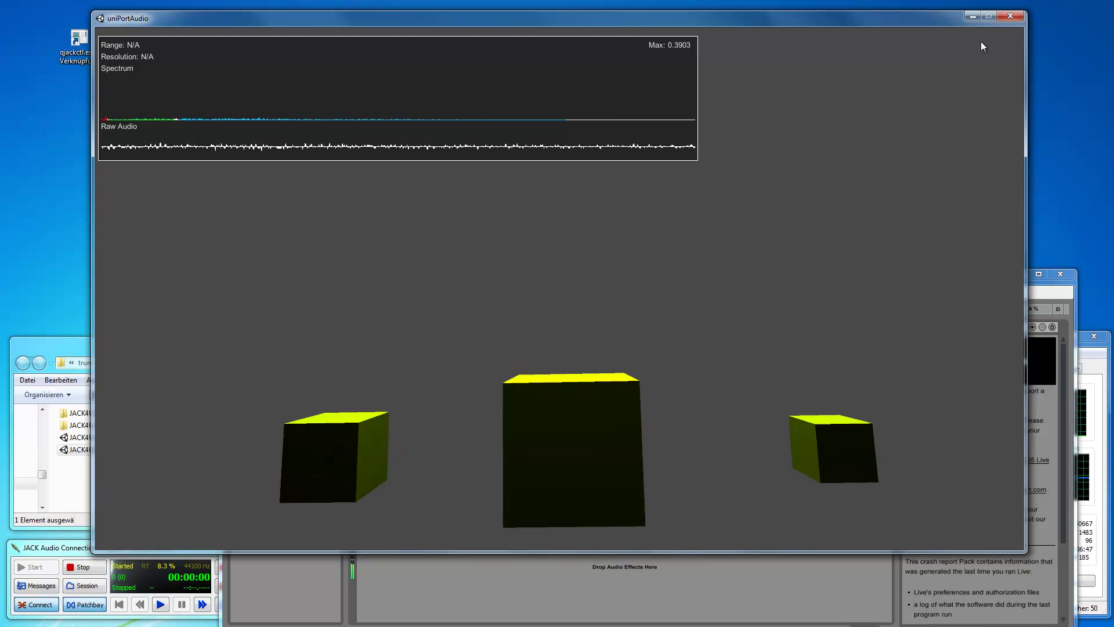
Close the large visualizer and relaunch JACK4U.Viz.exe windowed at 640 x 480, placing its window in the desktop's upper left area.
click(1016, 18)
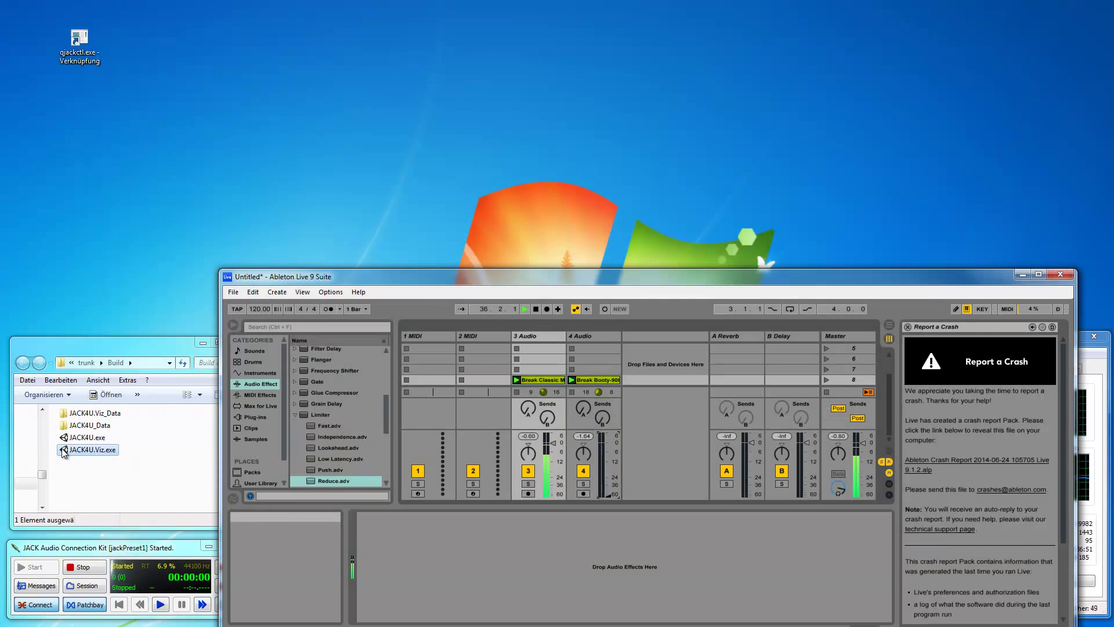
double_click(90, 450)
click(584, 388)
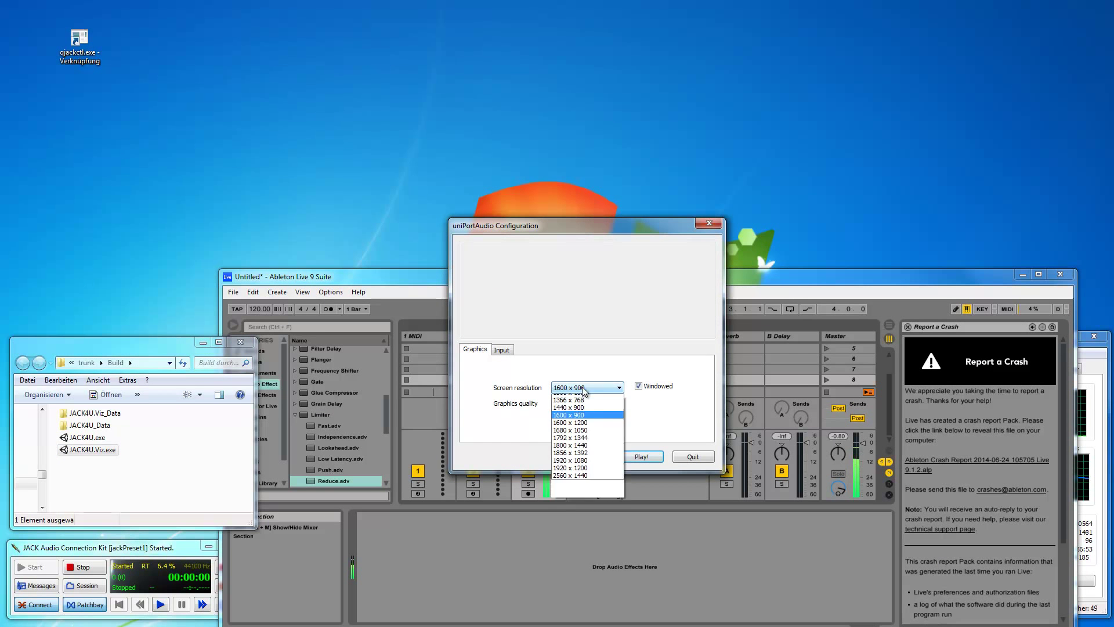
click(577, 399)
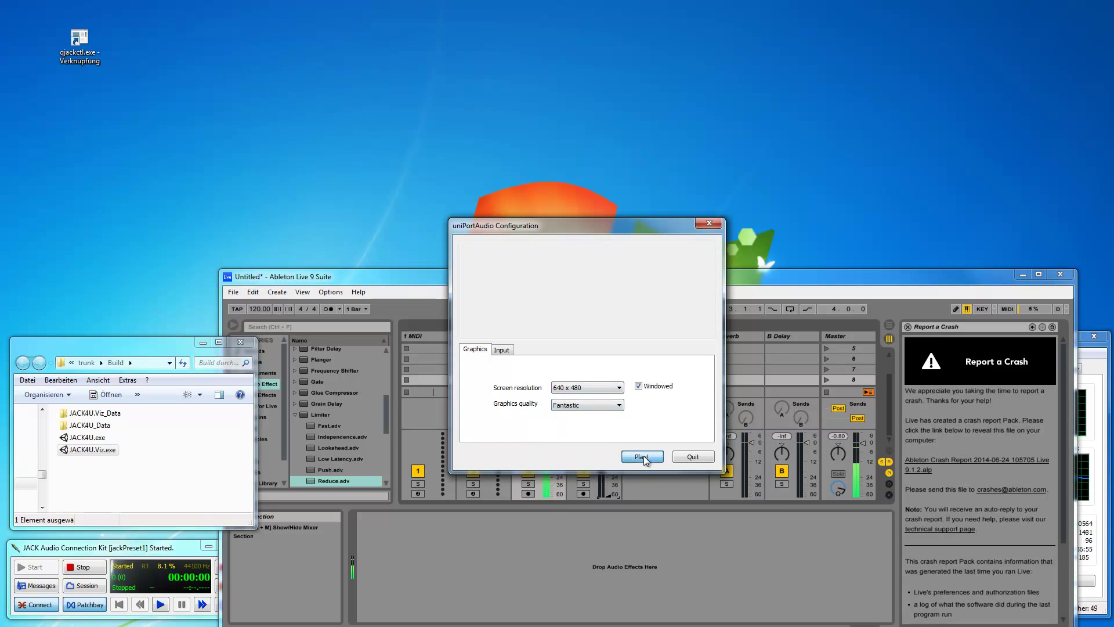
click(643, 458)
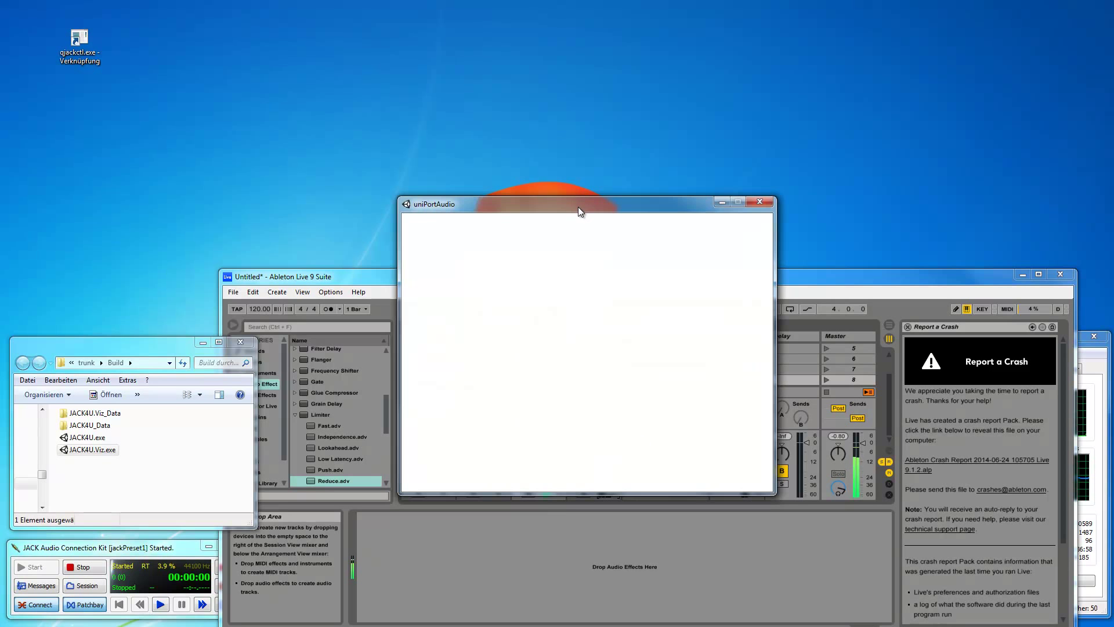
drag(591, 205, 255, 23)
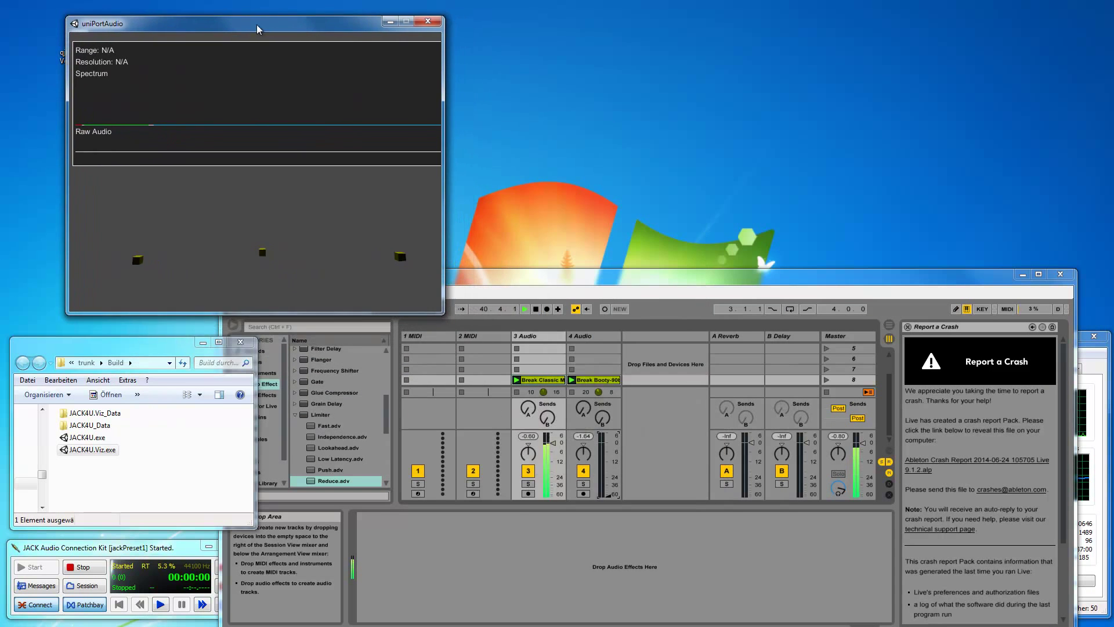
Launch a second JACK4U.Viz.exe instance windowed at 640 x 480 and place it beside the first one.
double_click(69, 450)
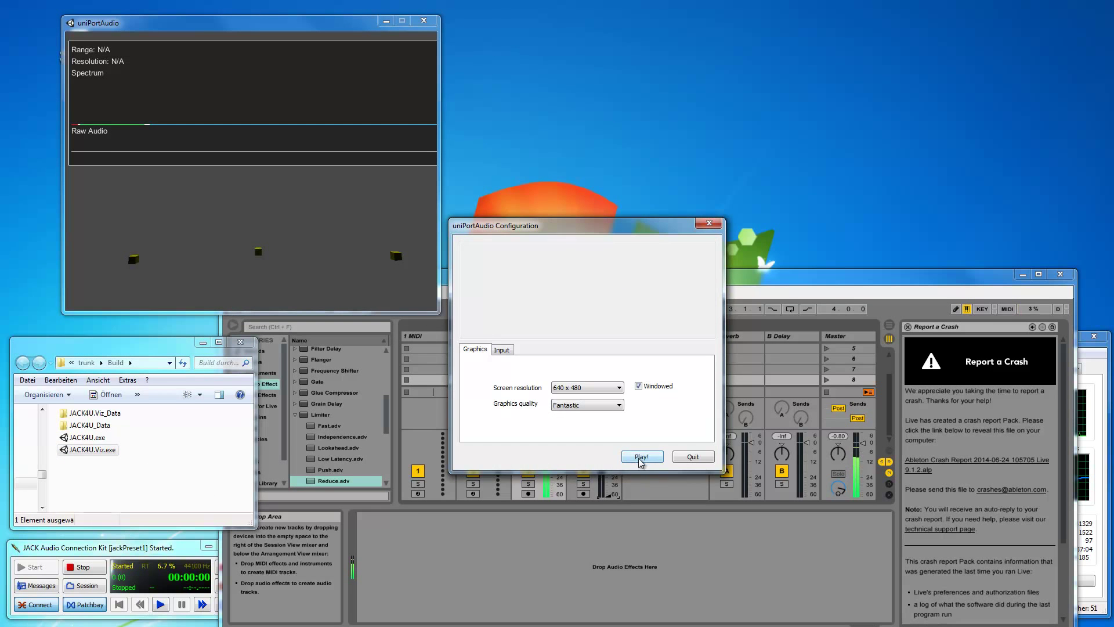
click(640, 458)
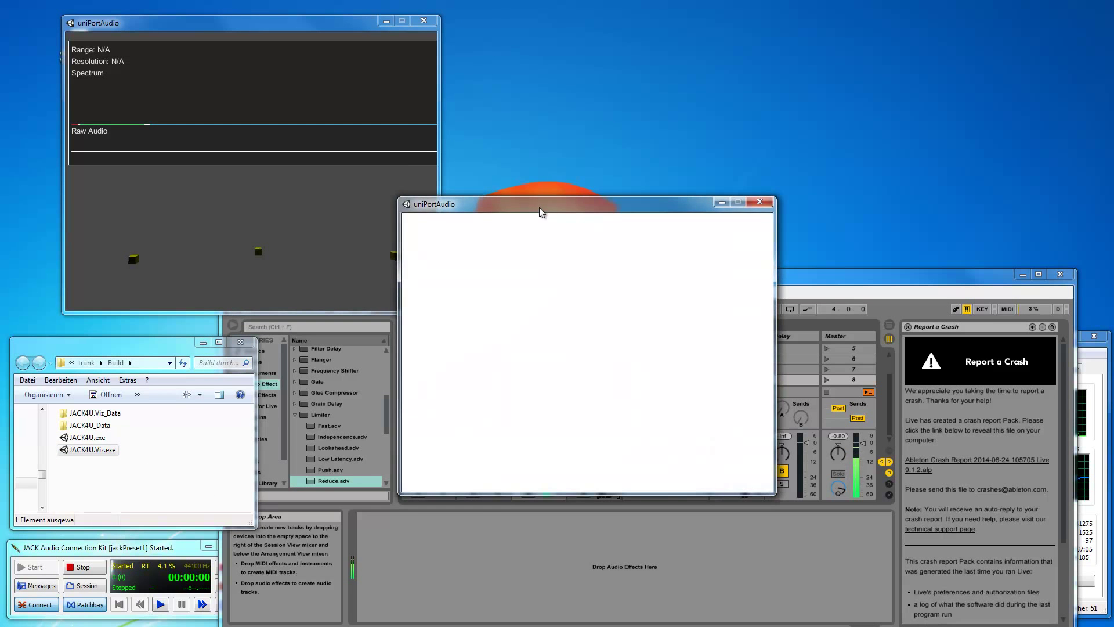
drag(537, 204, 603, 25)
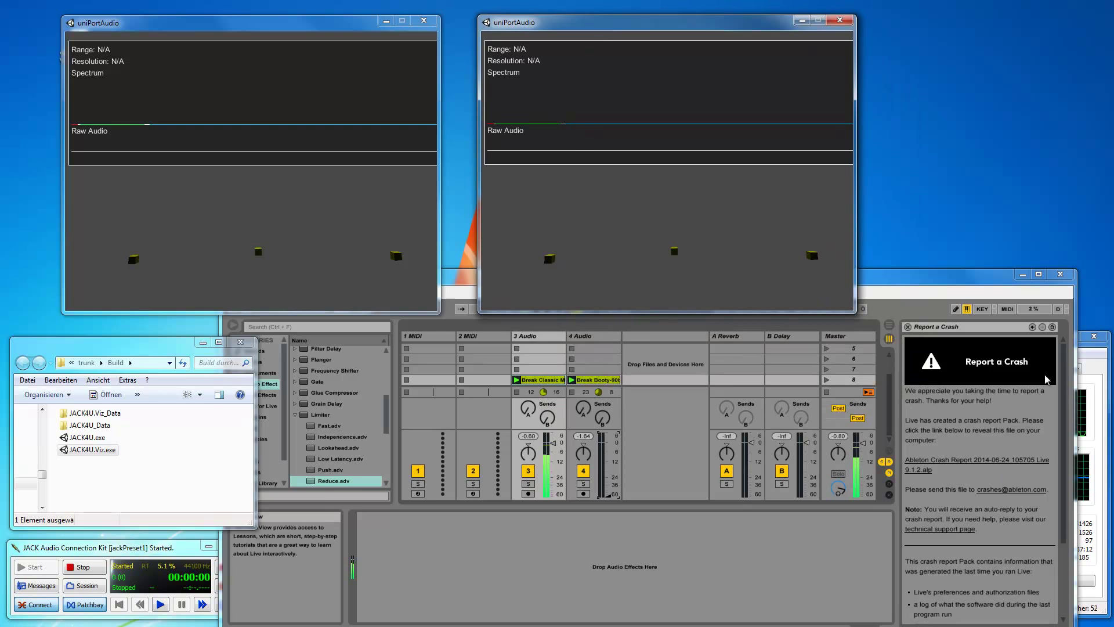
Minimize Ableton Live and disconnect all ports in the JACK audio connections, confirming the warning.
click(1023, 276)
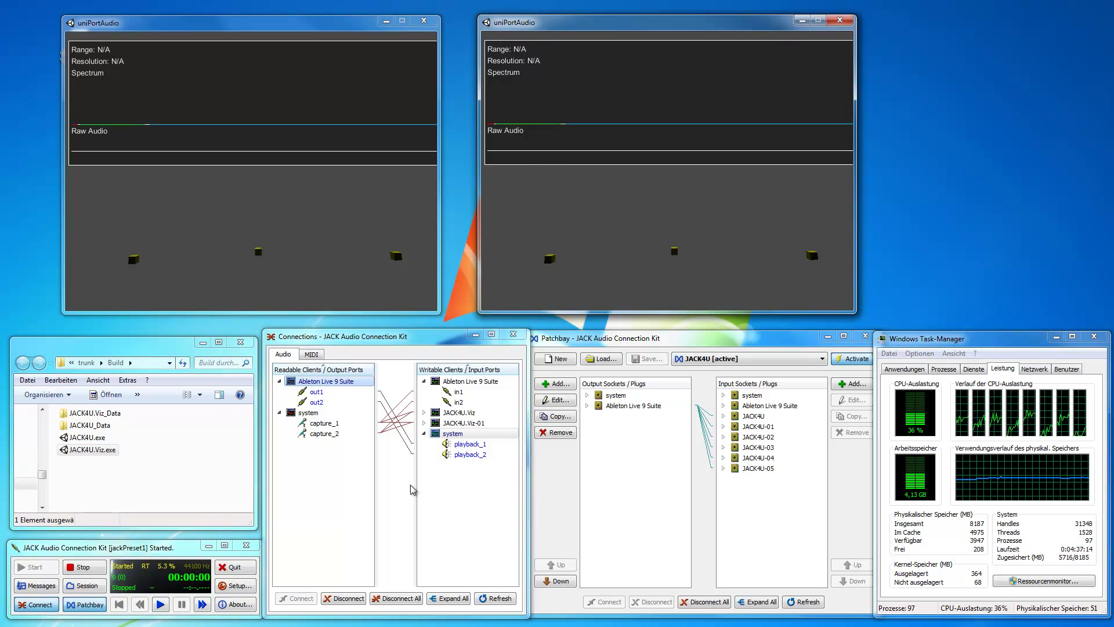
click(407, 598)
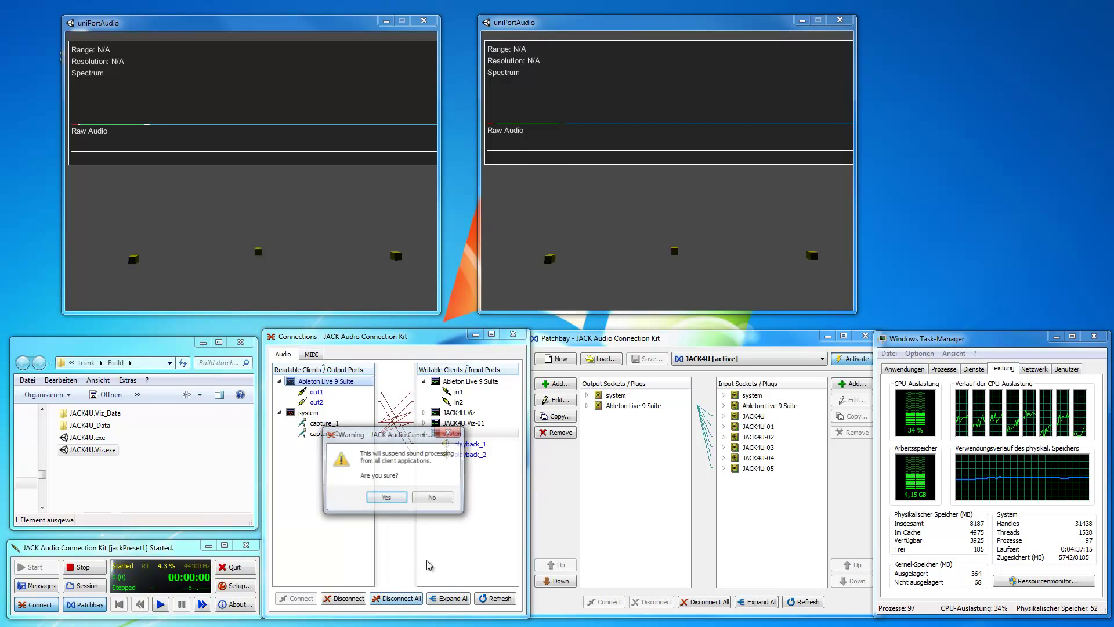
click(384, 497)
Expand all ports and connect the Ableton Live 9 Suite outputs to JACK4U.Viz, JACK4U.Viz-01 and the system playback inputs.
click(444, 599)
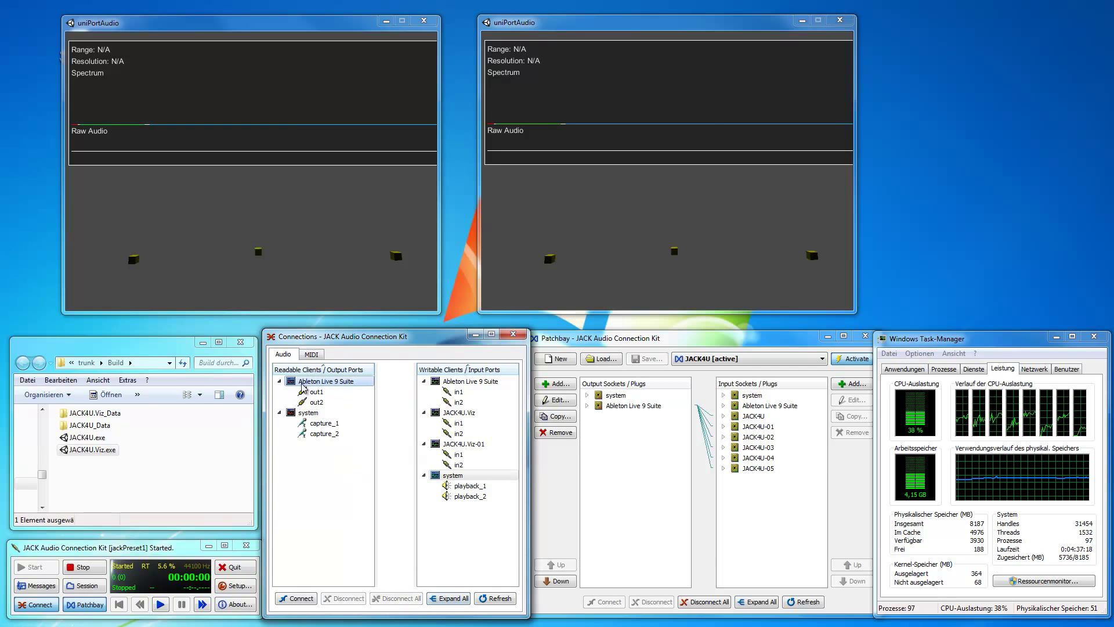
drag(301, 386, 342, 406)
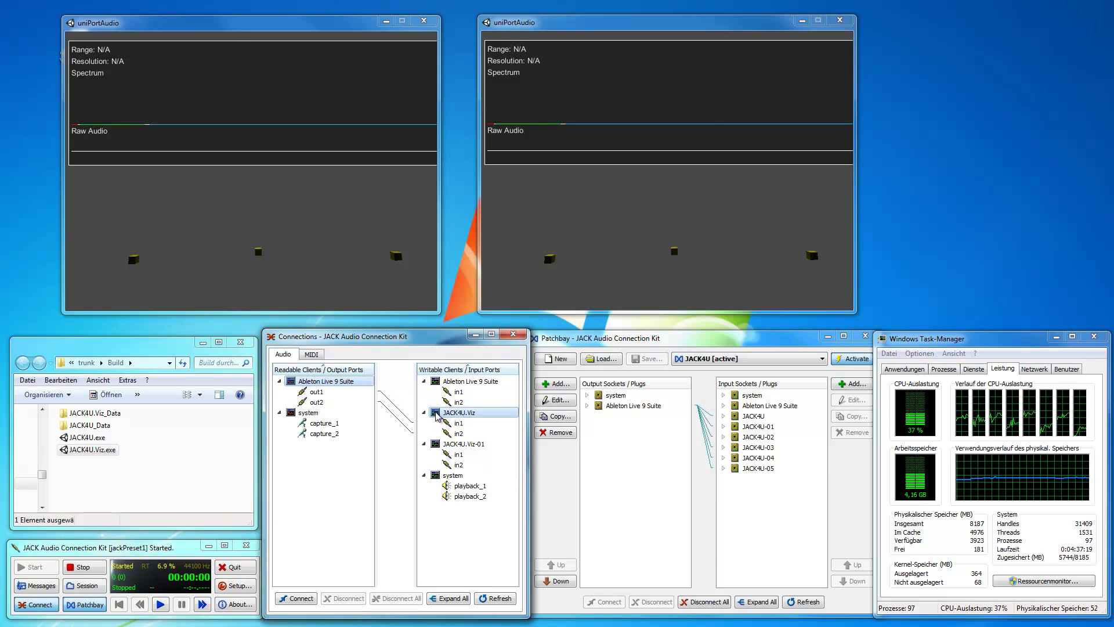
drag(437, 416, 437, 415)
drag(294, 385, 437, 450)
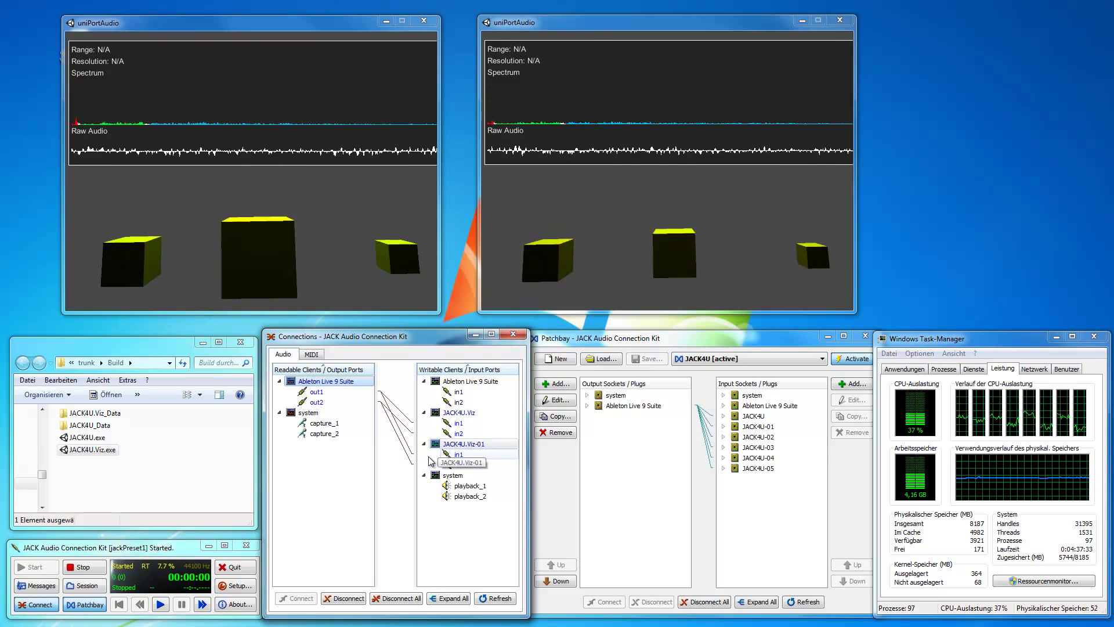
drag(292, 384, 437, 481)
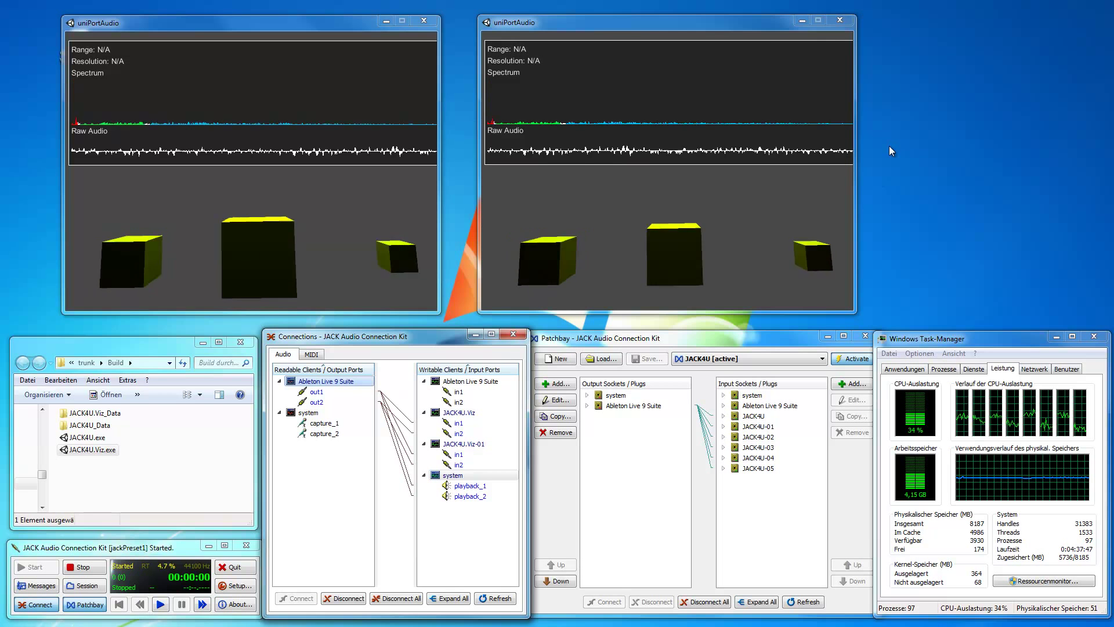
Close the second visualizer instance.
click(839, 22)
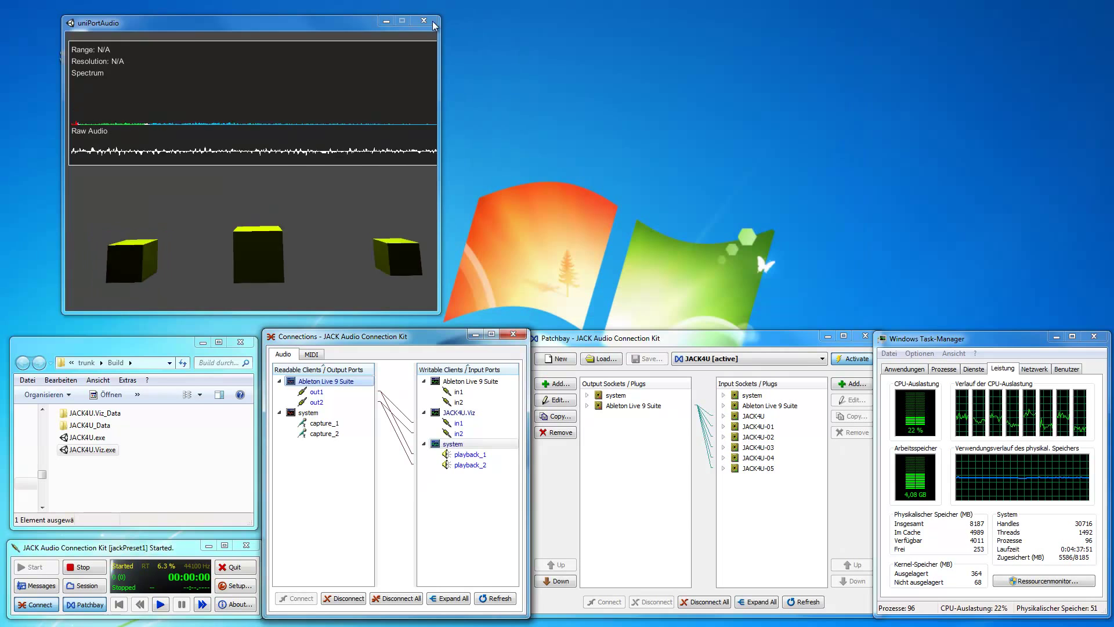